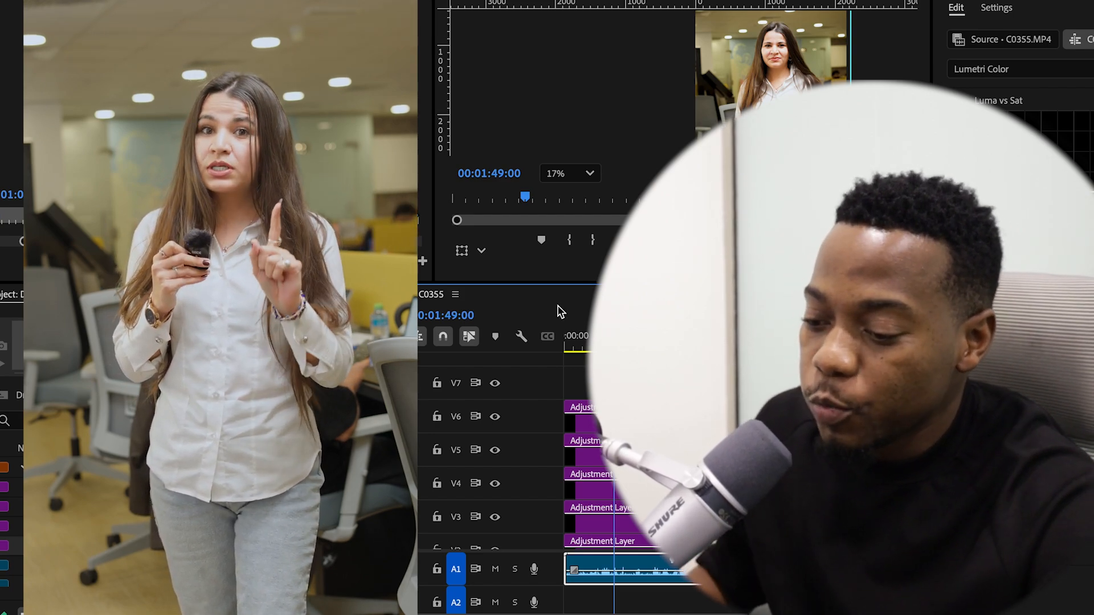
pyautogui.scroll(-3, 12, 525)
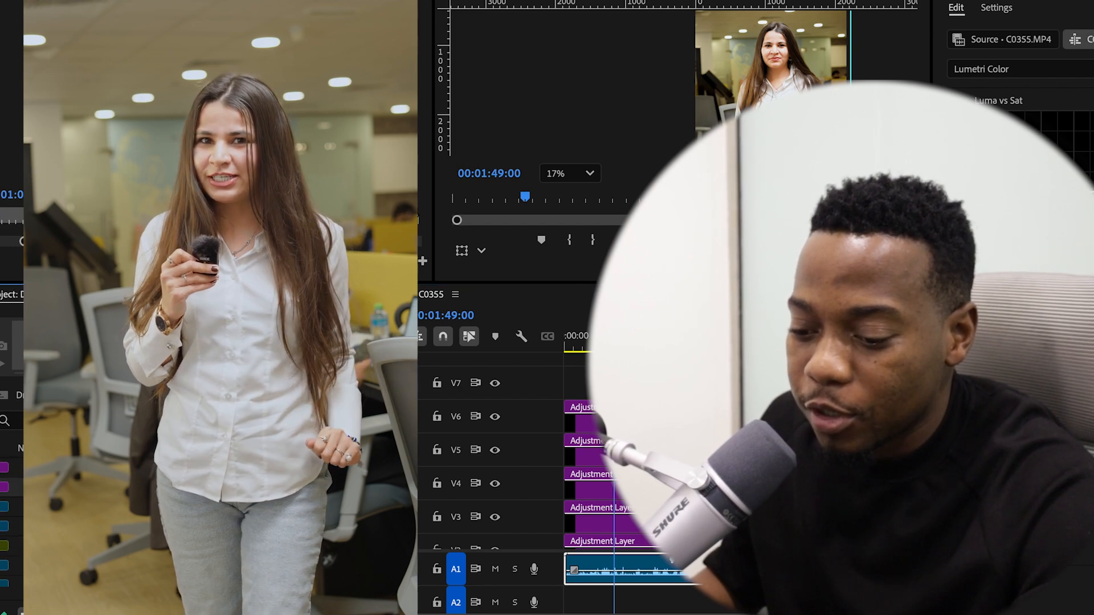
pyautogui.scroll(-2, 11, 524)
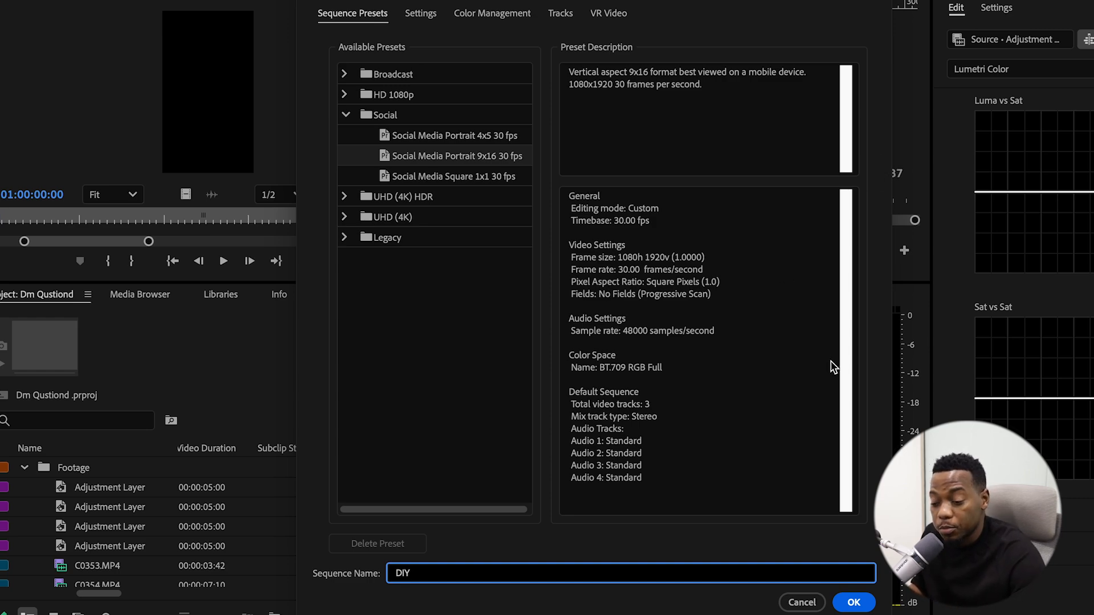
# Create a sequence named DIY from the Social Media Portrait 9x16 30 fps preset
pyautogui.click(854, 603)
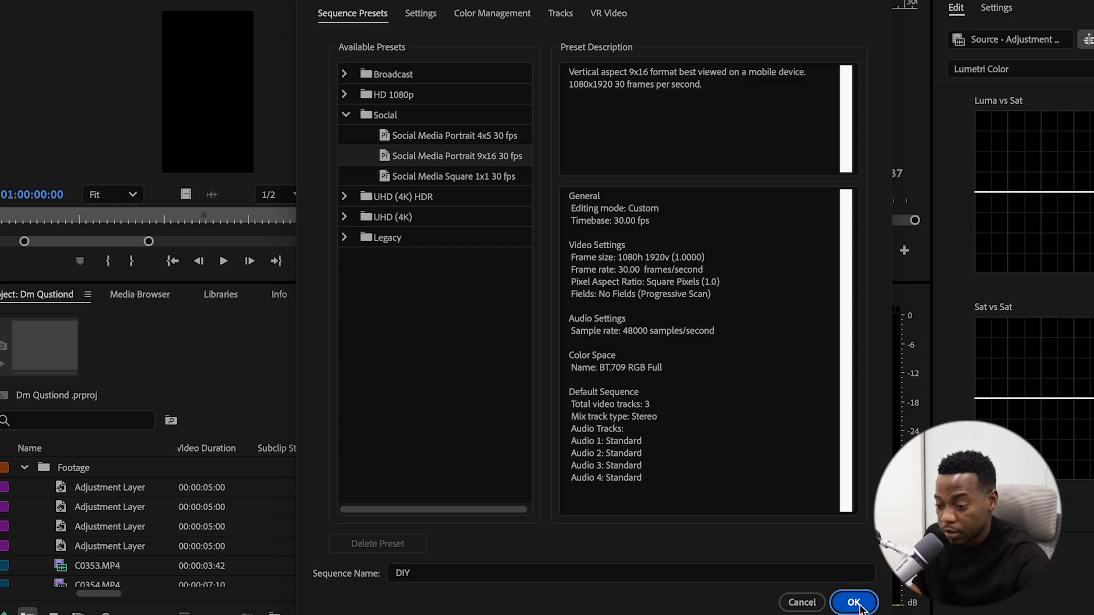
pyautogui.click(581, 347)
pyautogui.moveTo(581, 346); pyautogui.dragTo(331, 447)
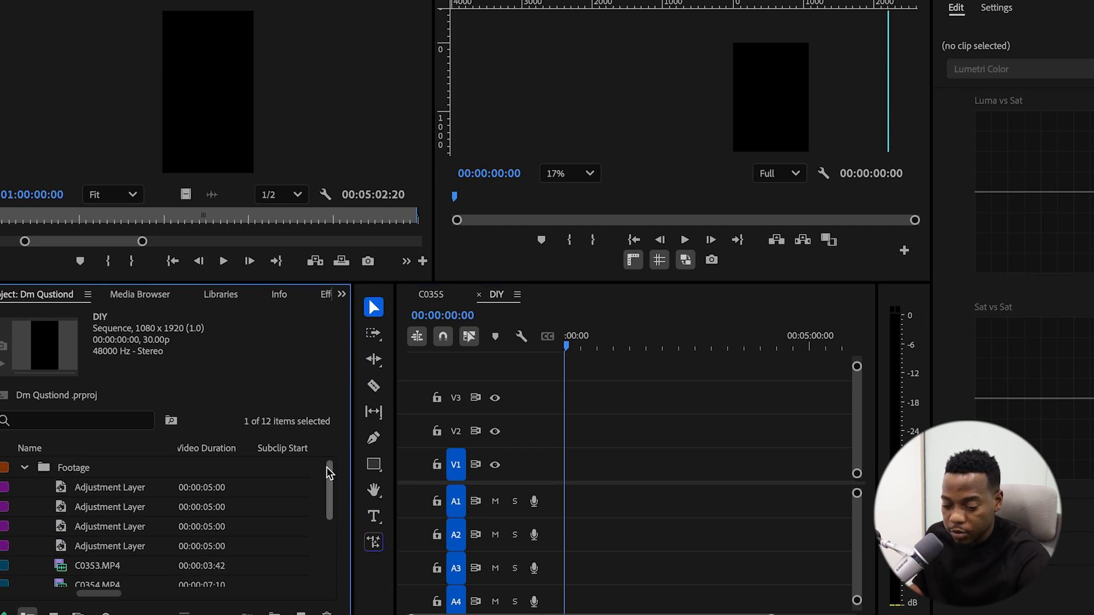
# Place the C0355.MP4 footage at the start of the DIY sequence on V1 and A1, keeping the existing sequence settings
pyautogui.scroll(-1, 331, 490)
pyautogui.scroll(-3, 150, 530)
pyautogui.moveTo(101, 593); pyautogui.dragTo(113, 593)
pyautogui.scroll(1, 105, 547)
pyautogui.doubleClick(101, 570)
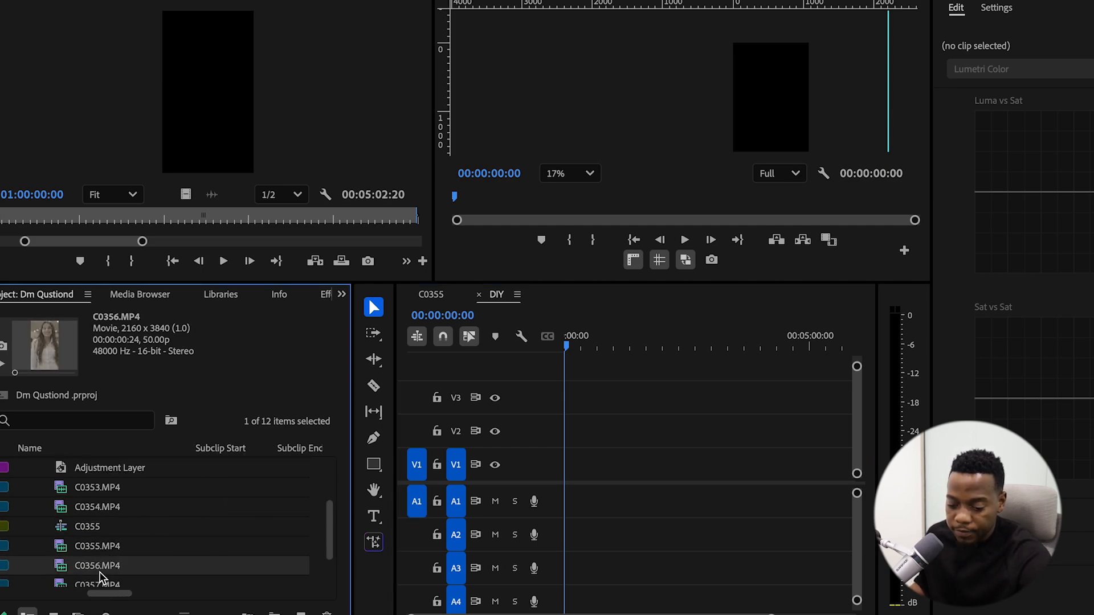
pyautogui.scroll(-2, 101, 573)
pyautogui.click(98, 512)
pyautogui.doubleClick(98, 511)
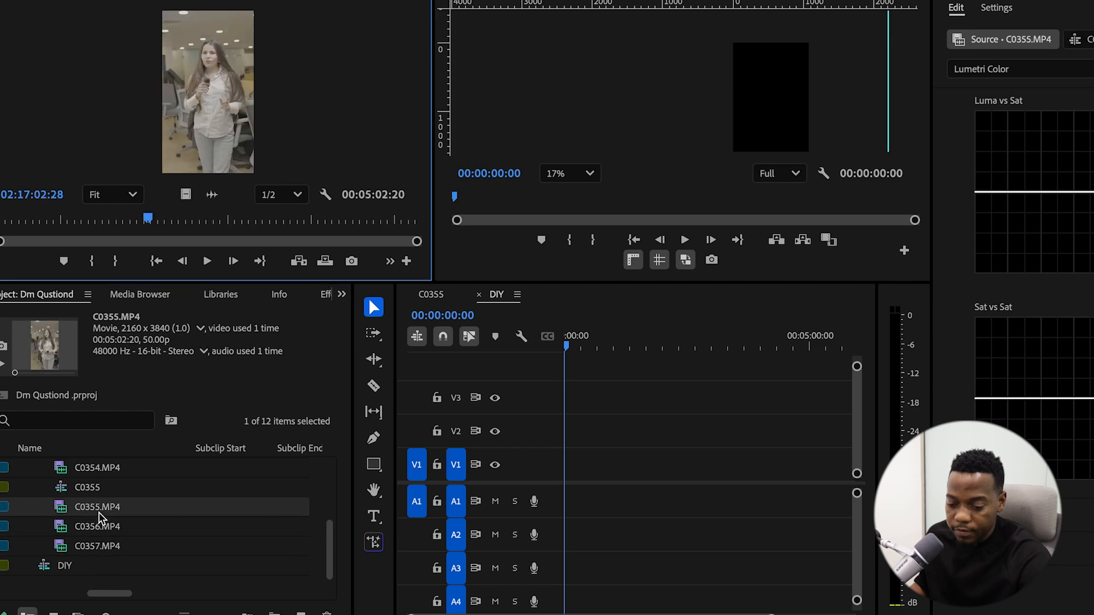
pyautogui.moveTo(88, 510); pyautogui.dragTo(566, 485)
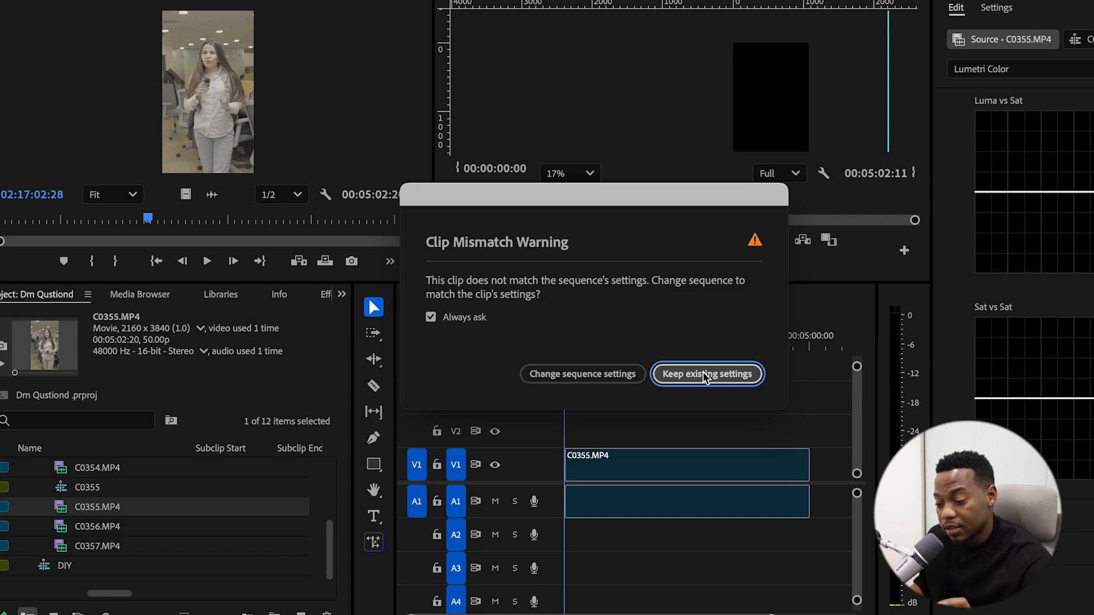
pyautogui.click(703, 374)
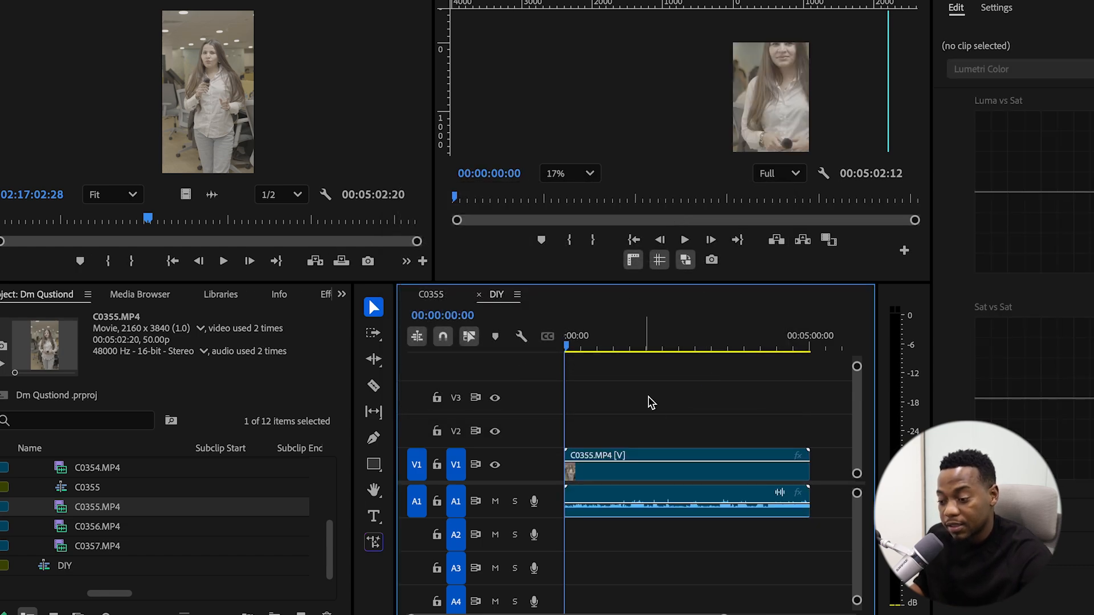
# Fit the C0355.MP4 clip on V1 to the sequence frame
pyautogui.click(570, 173)
pyautogui.click(579, 210)
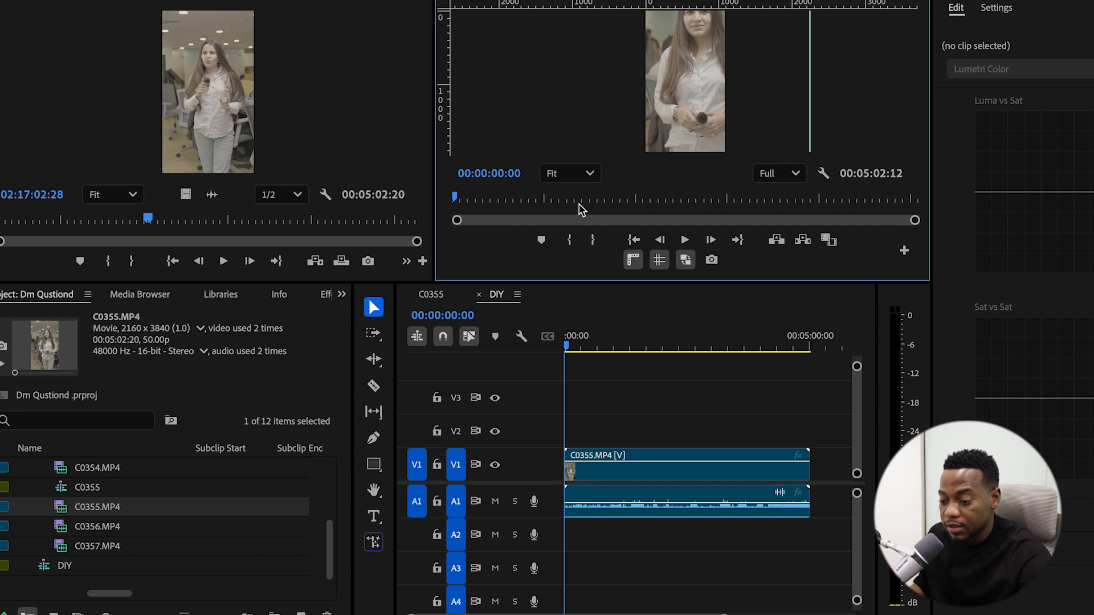
pyautogui.click(627, 474)
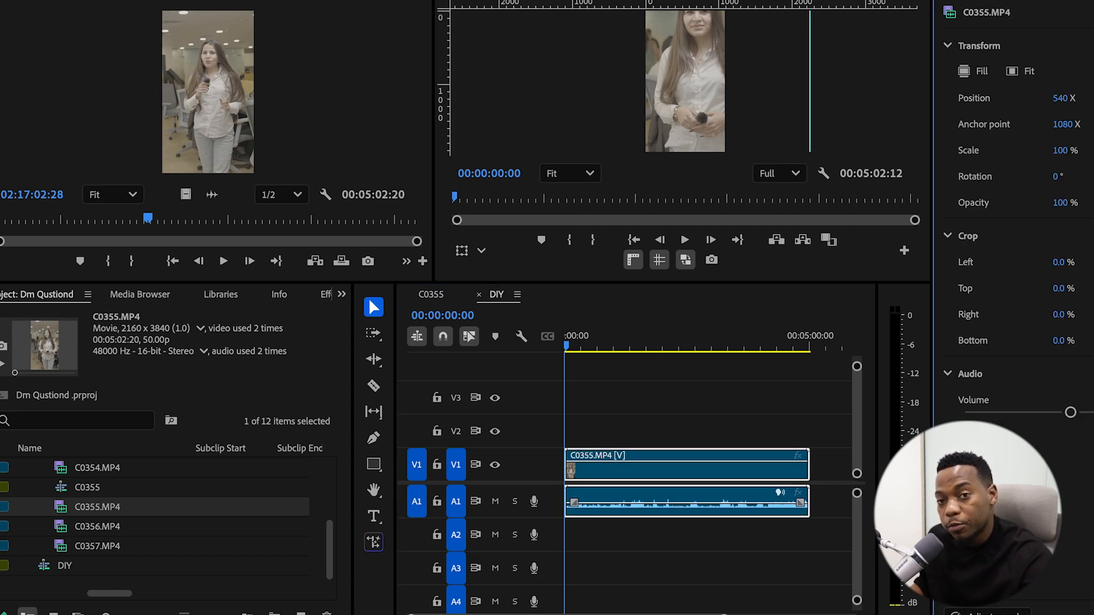
pyautogui.click(1012, 71)
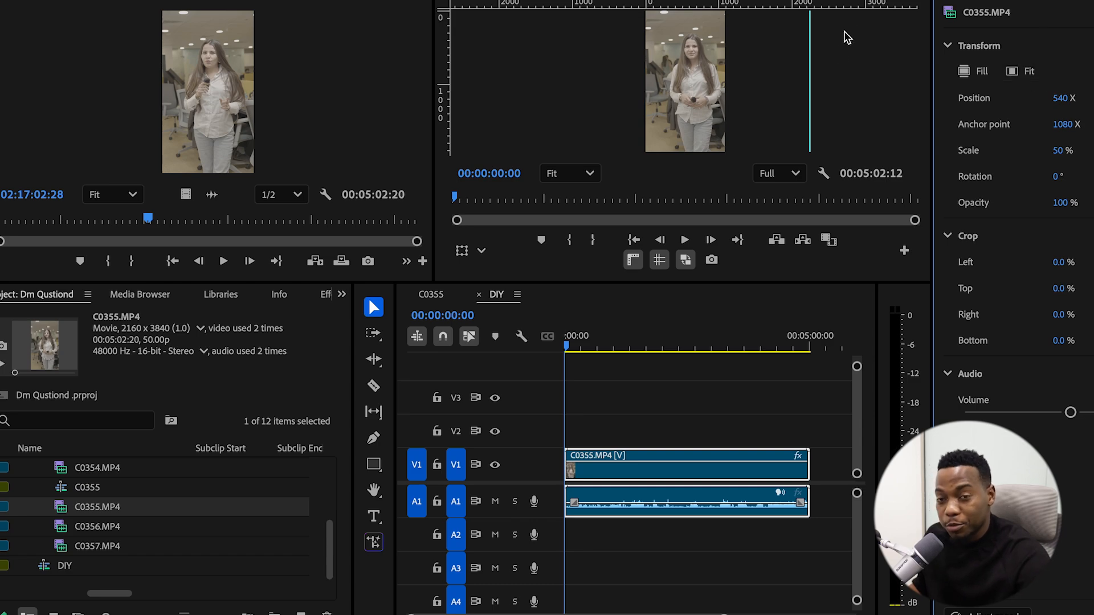
# Create a 1080 x 1920, 30 fps adjustment layer and place it on V2 over the full length of the clip
pyautogui.scroll(-1, 734, 73)
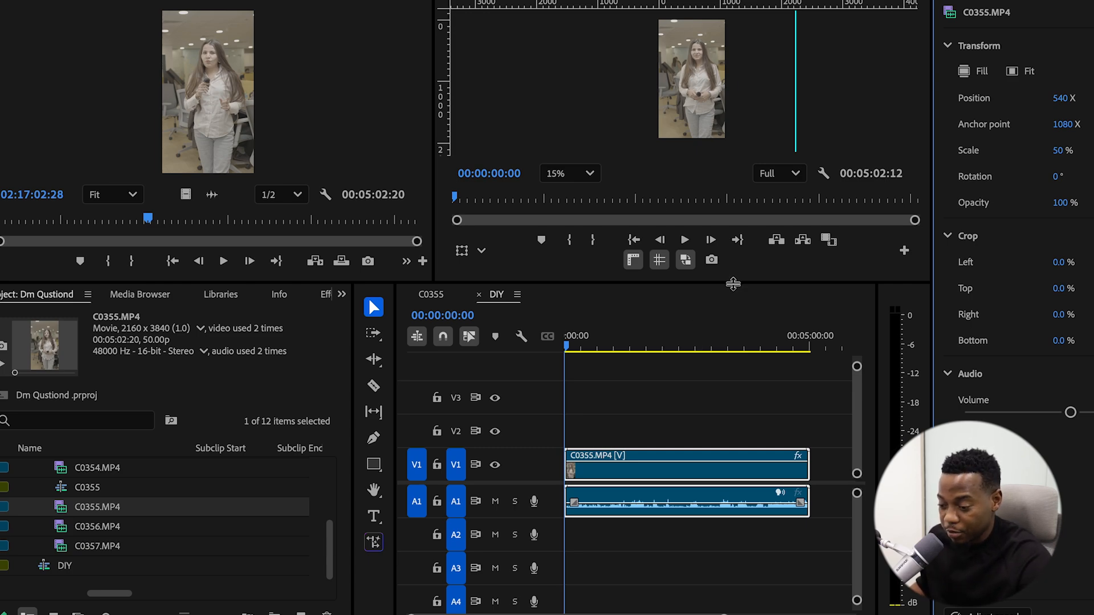
pyautogui.moveTo(736, 284)
pyautogui.mouseDown()
pyautogui.moveTo(731, 383)
pyautogui.moveTo(731, 298)
pyautogui.mouseUp()
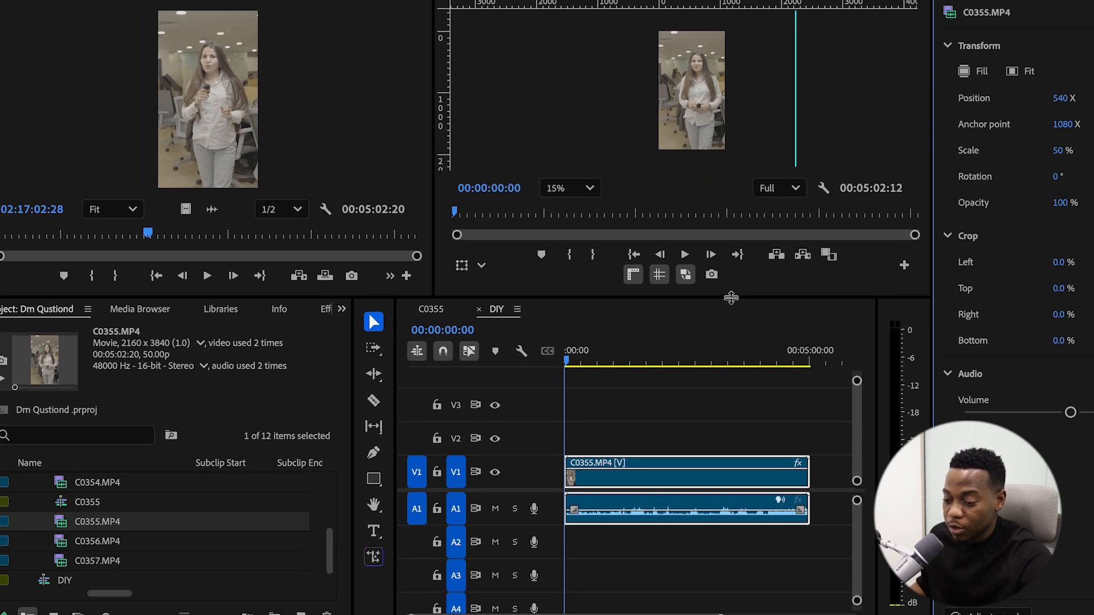
pyautogui.scroll(-1, 331, 556)
pyautogui.click(300, 614)
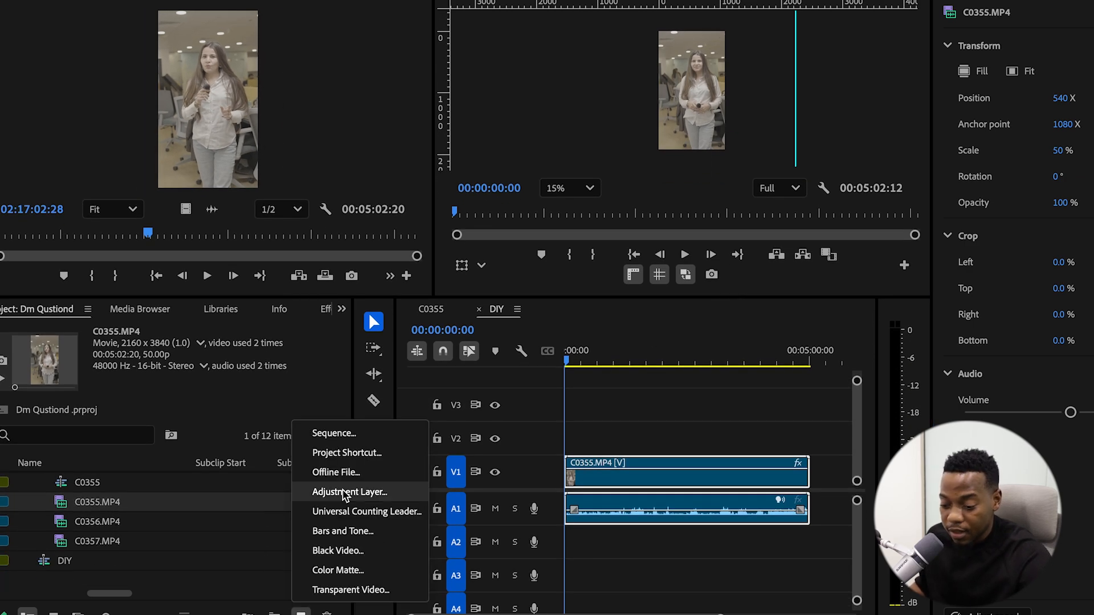
pyautogui.click(345, 493)
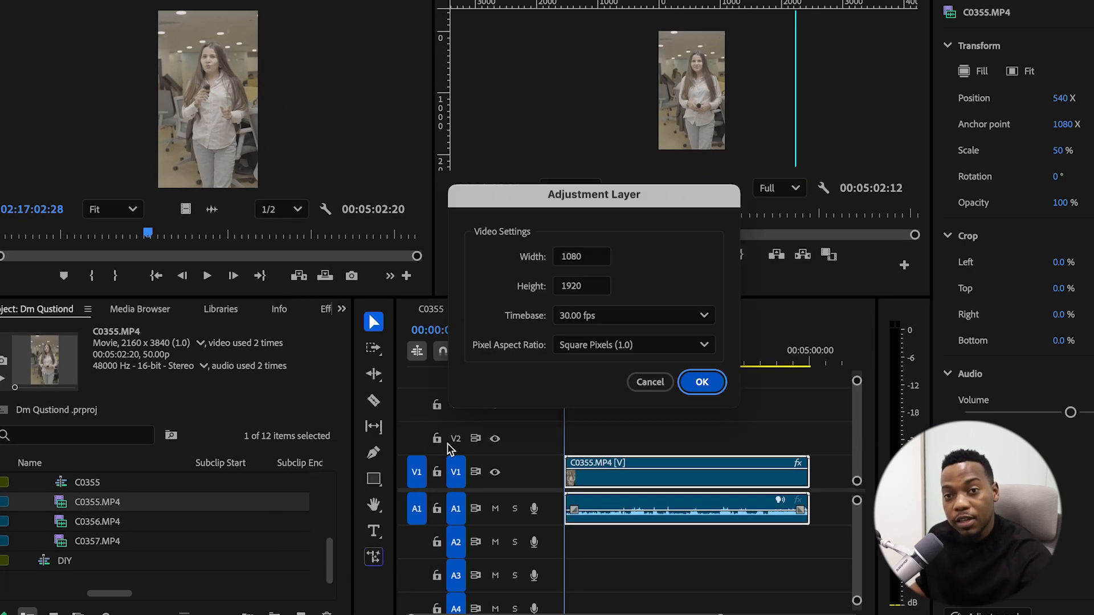
pyautogui.click(706, 381)
pyautogui.moveTo(242, 482); pyautogui.dragTo(815, 445)
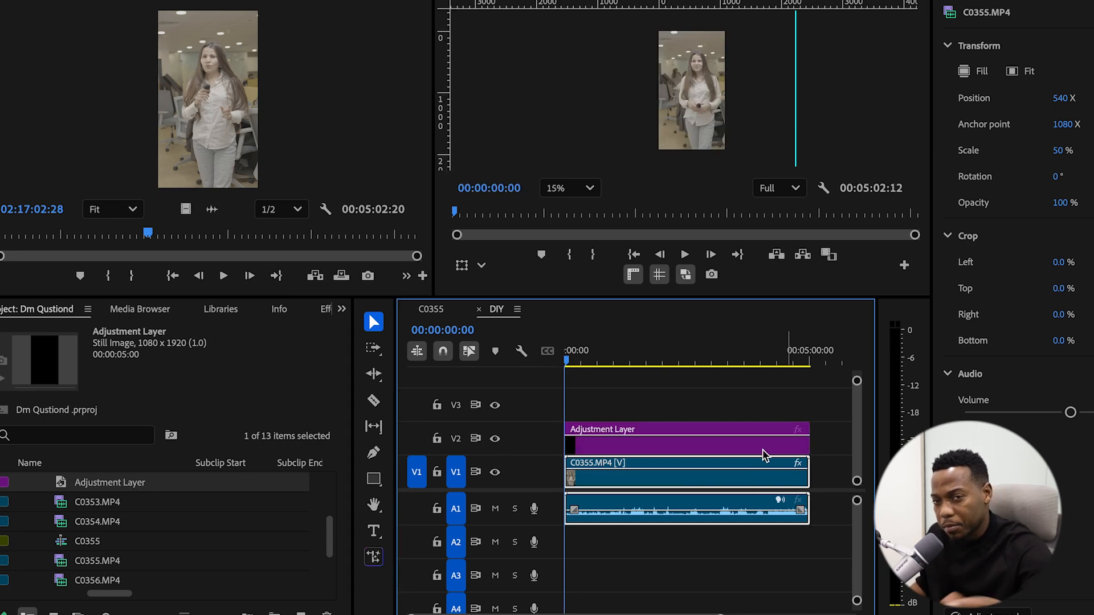
# Apply Wistia SLog 3 Gamut3 Cine to Rec709.cube as the Lumetri Input LUT on the V2 adjustment layer
pyautogui.click(658, 448)
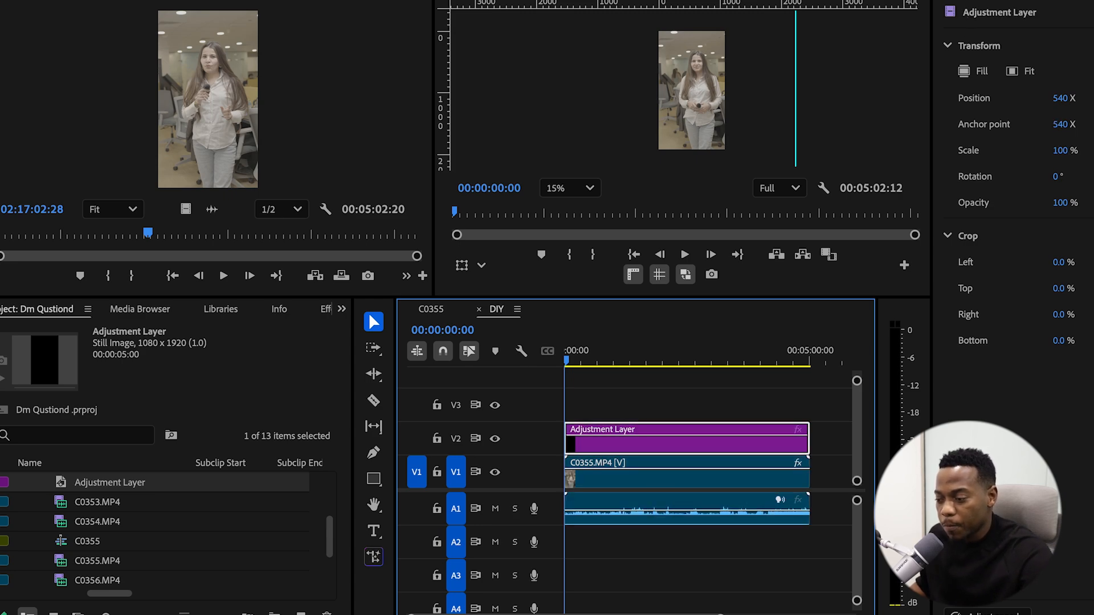
pyautogui.click(969, 1)
pyautogui.scroll(10, 968, 181)
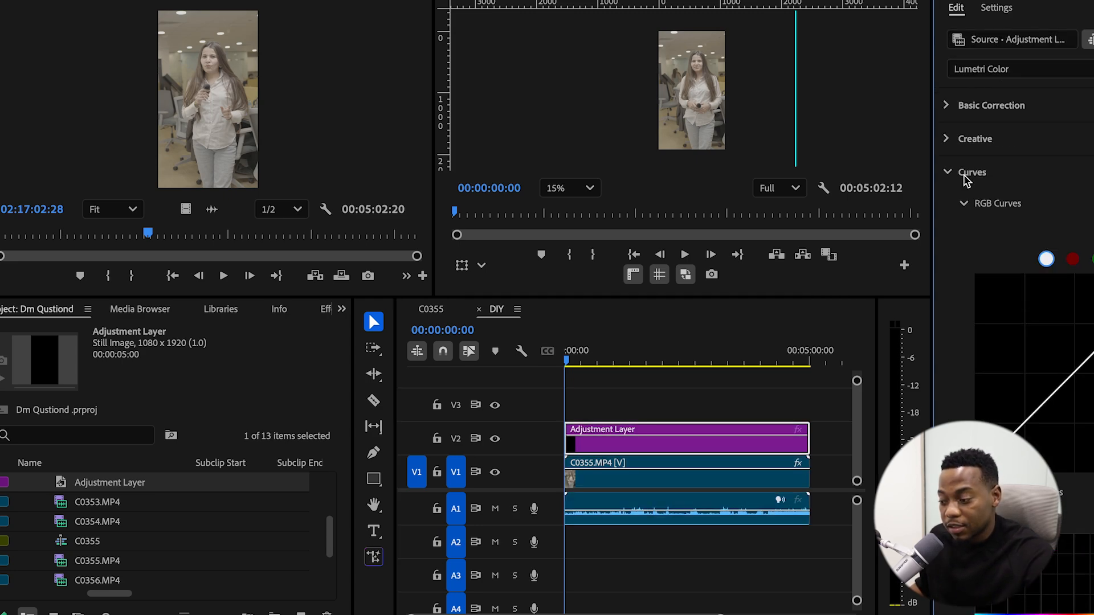
pyautogui.click(959, 102)
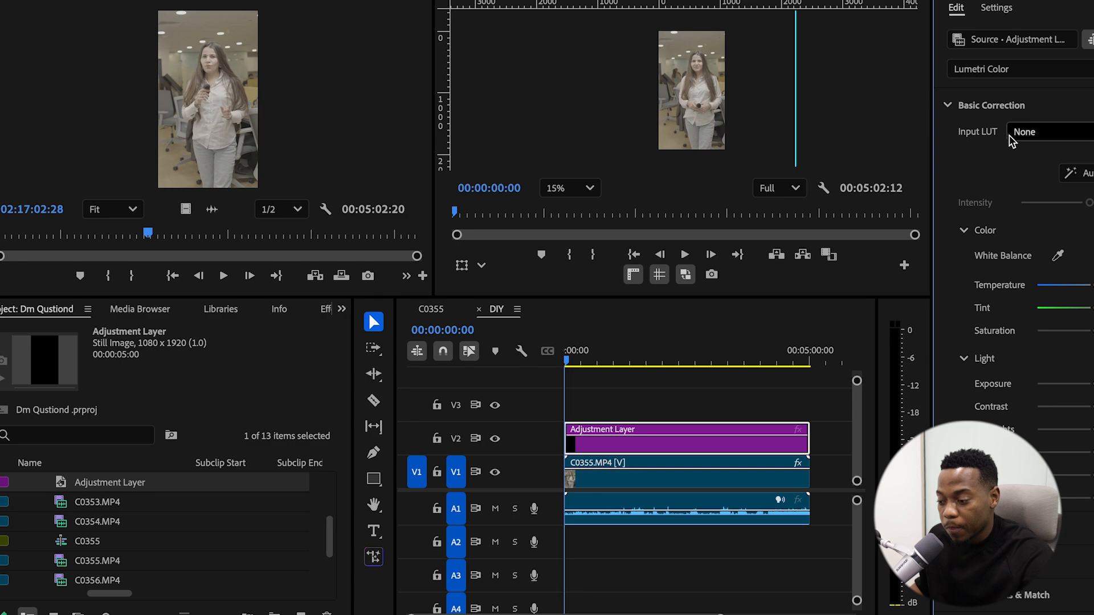
pyautogui.click(1034, 134)
pyautogui.click(1053, 202)
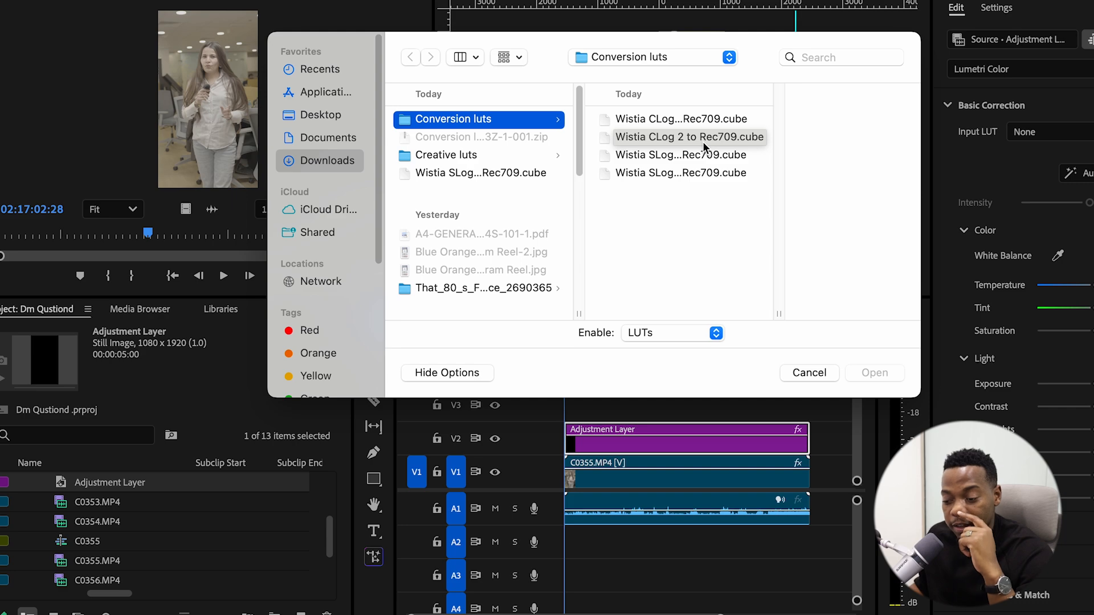
pyautogui.click(712, 174)
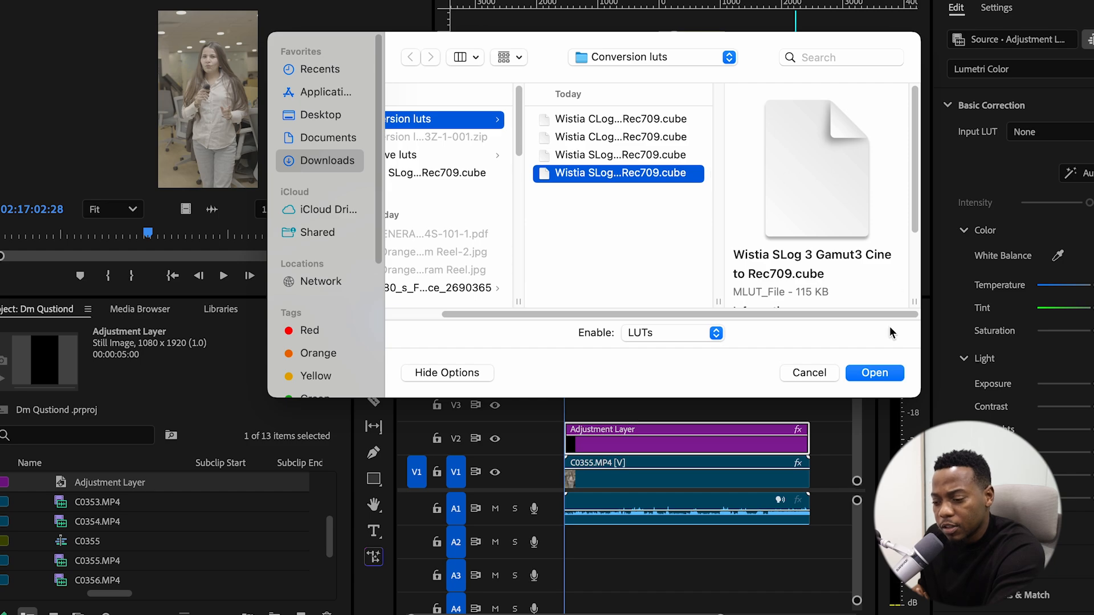
pyautogui.click(875, 373)
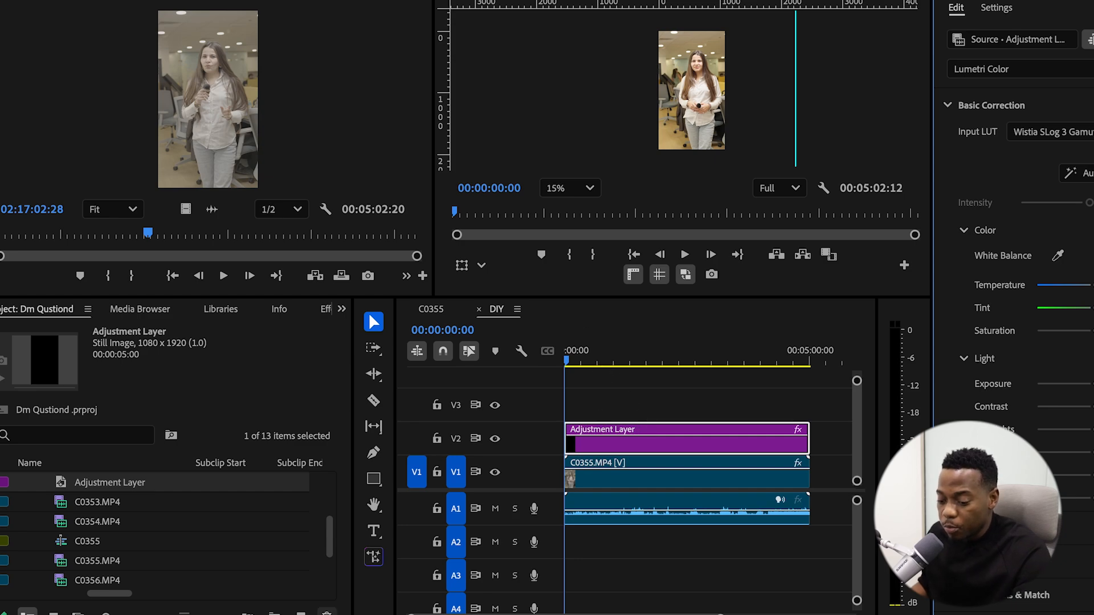
# Create a second 1080 x 1920, 30 fps adjustment layer and stretch it over most of the clip on V3
pyautogui.click(300, 611)
pyautogui.click(351, 494)
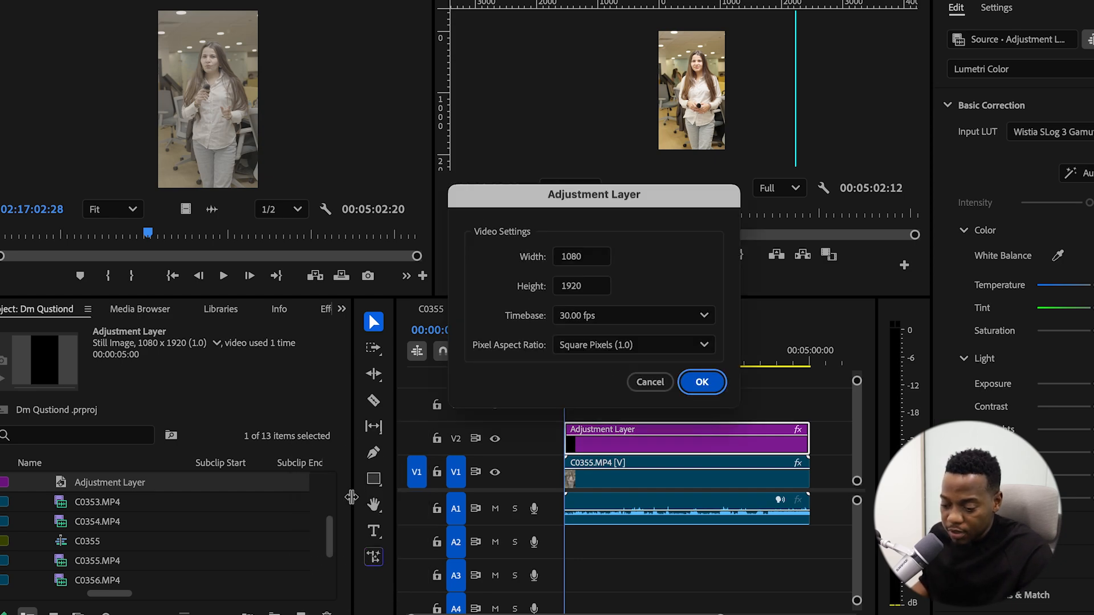
pyautogui.click(698, 383)
pyautogui.moveTo(110, 502); pyautogui.dragTo(798, 408)
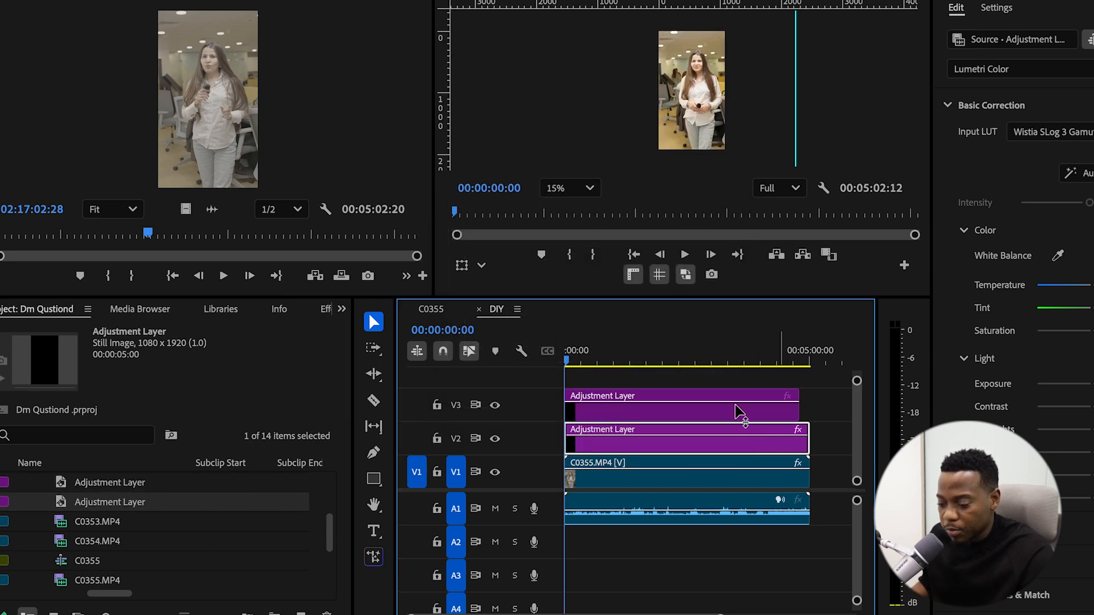
# Set the white balance on the V3 adjustment layer by sampling the woman's white shirt
pyautogui.click(739, 411)
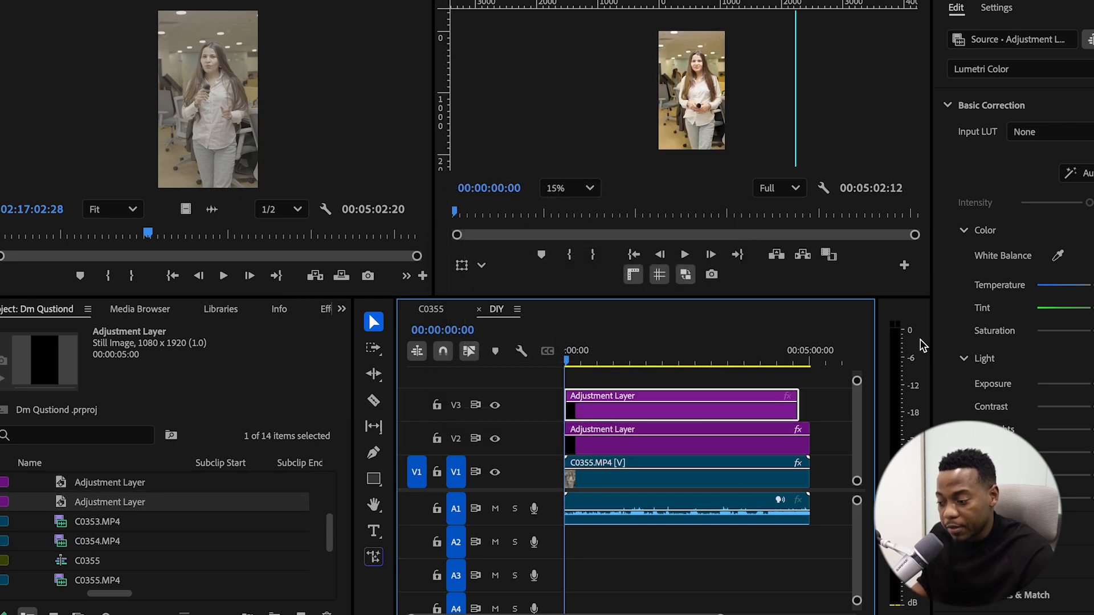
pyautogui.click(592, 188)
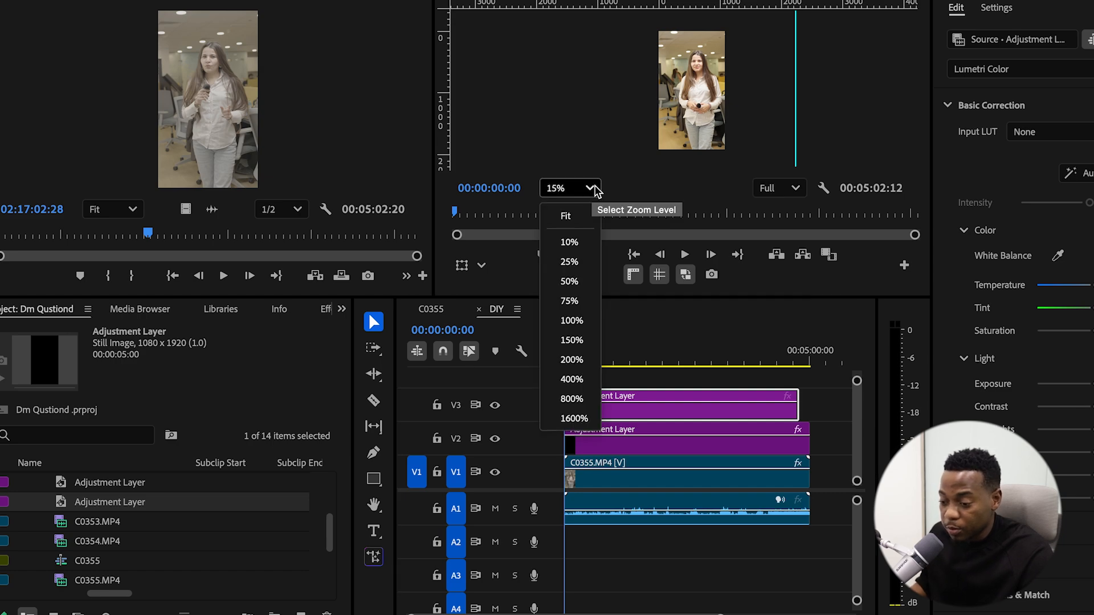
pyautogui.click(566, 216)
pyautogui.scroll(5, 705, 107)
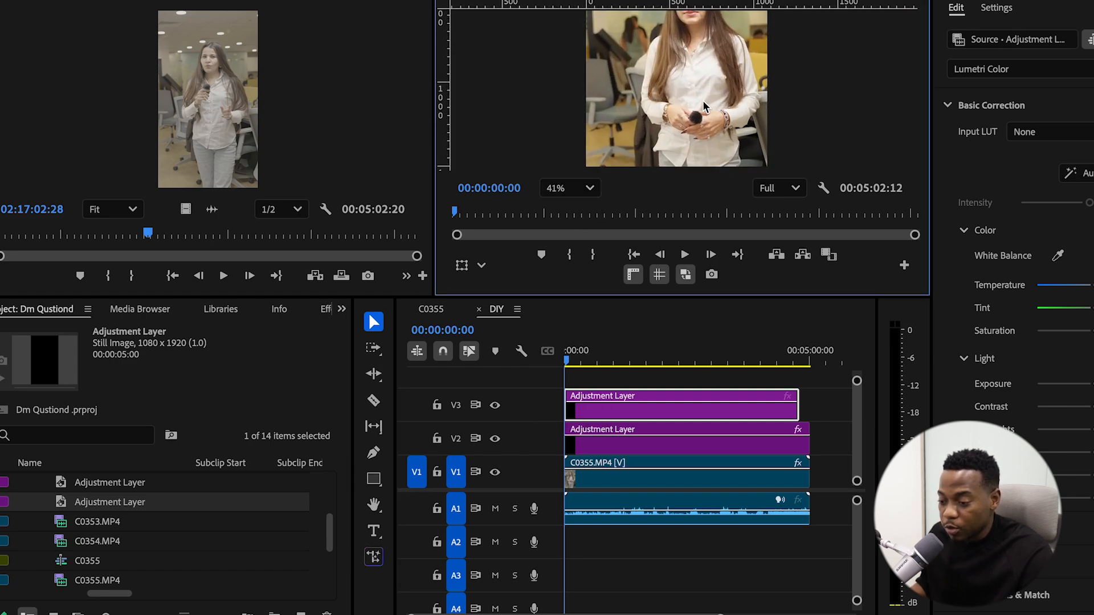
pyautogui.scroll(4, 705, 106)
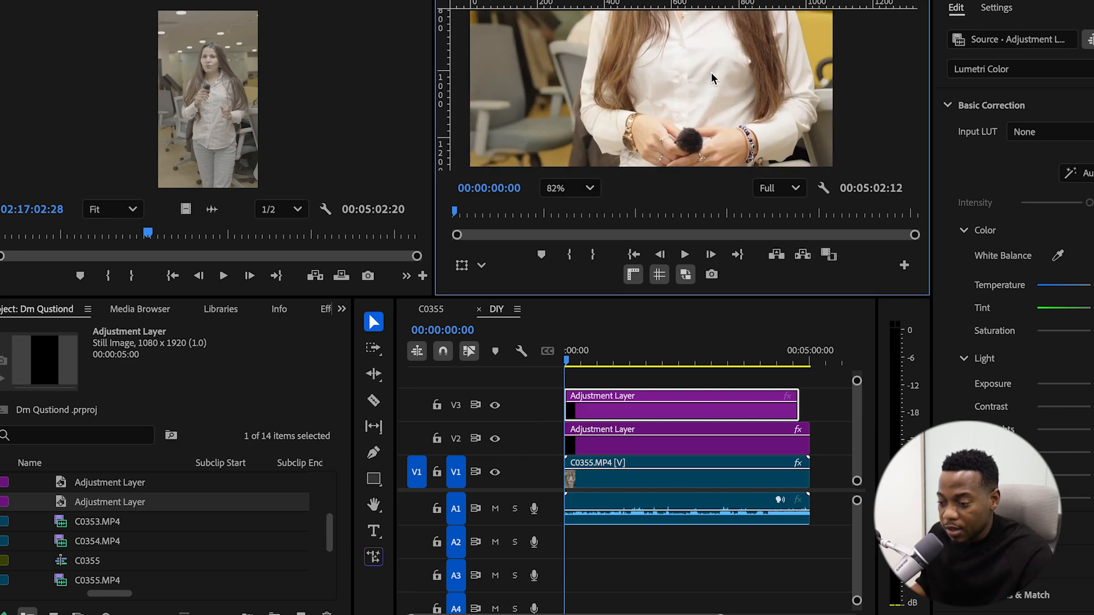
pyautogui.scroll(3, 712, 78)
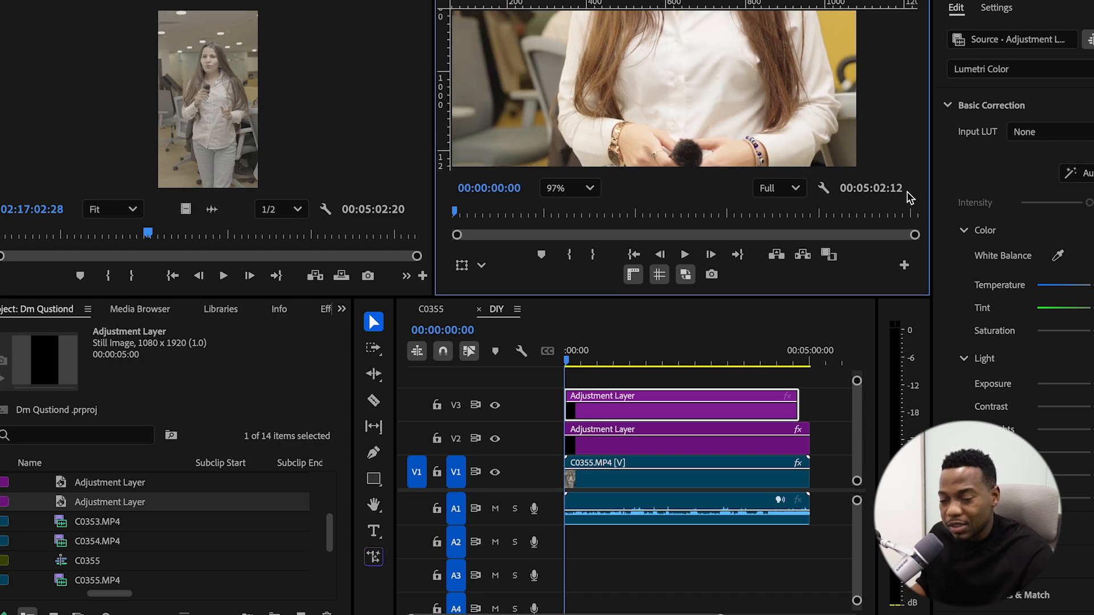
pyautogui.click(1058, 256)
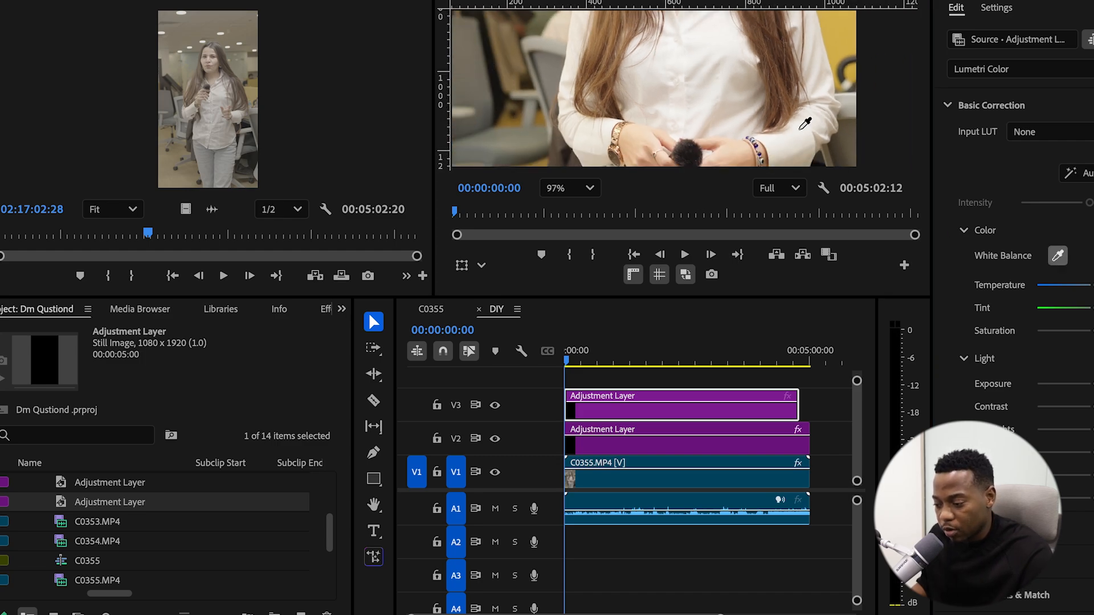
pyautogui.click(709, 73)
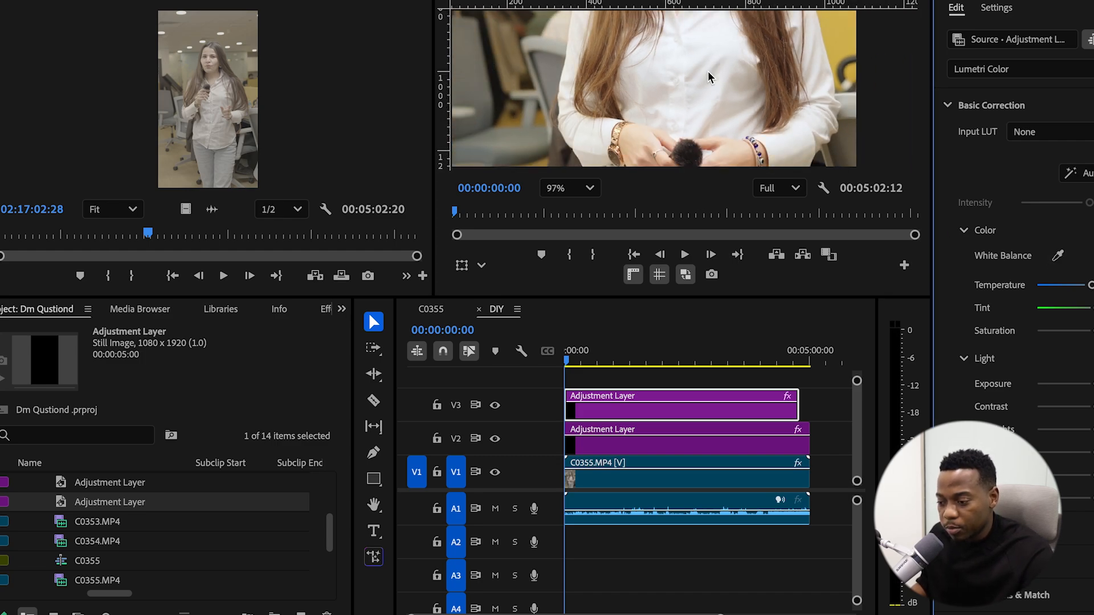
pyautogui.scroll(-6, 709, 77)
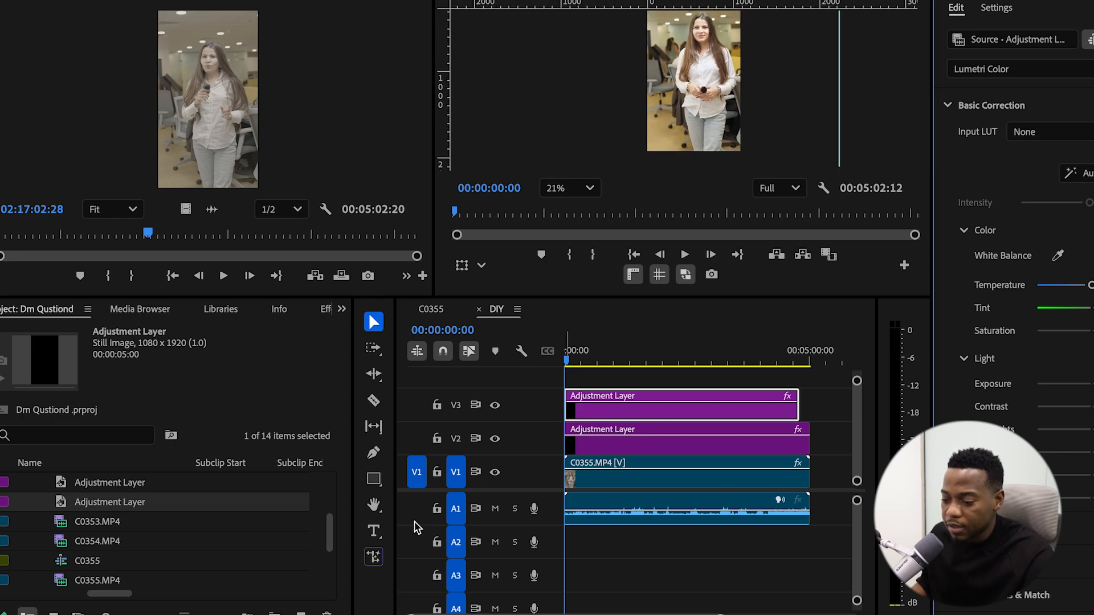
# Create a third 1080 x 1920, 30 fps adjustment layer on V4 and extend the V3 adjustment layer to the clip's end
pyautogui.click(301, 613)
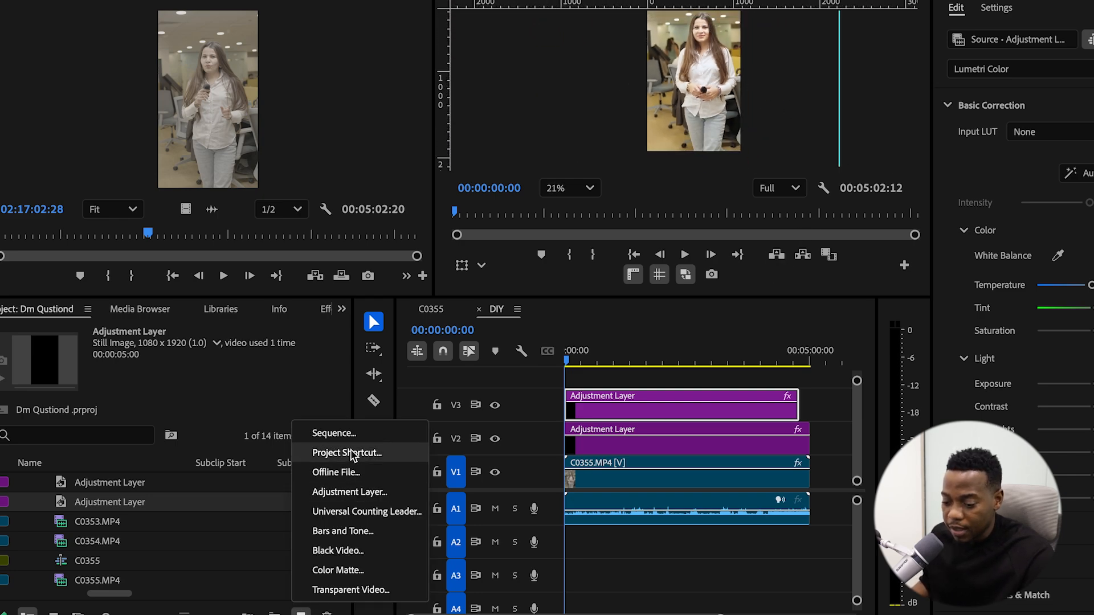
pyautogui.click(349, 491)
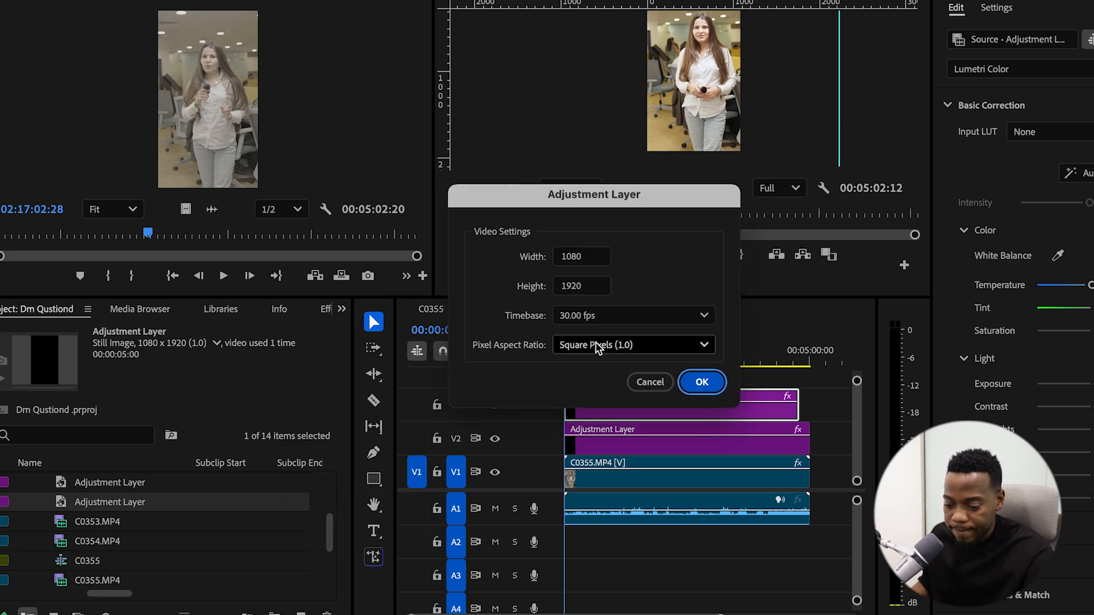
pyautogui.click(701, 381)
pyautogui.moveTo(135, 521); pyautogui.dragTo(820, 413)
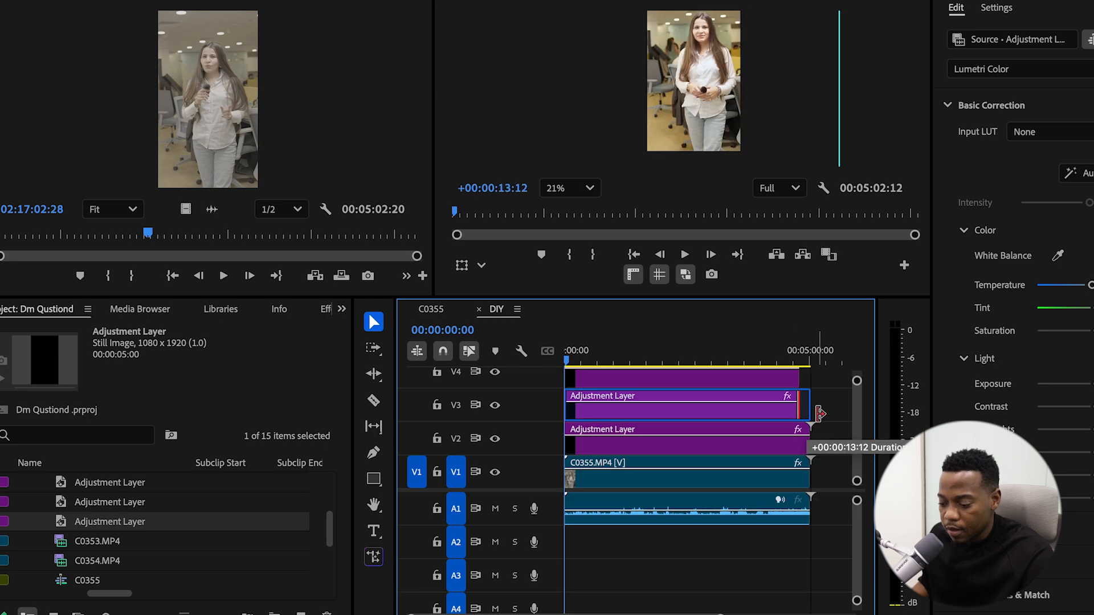
# Change the label color of the V2 adjustment layer to red and the V3 adjustment layer to Violet
pyautogui.rightClick(722, 446)
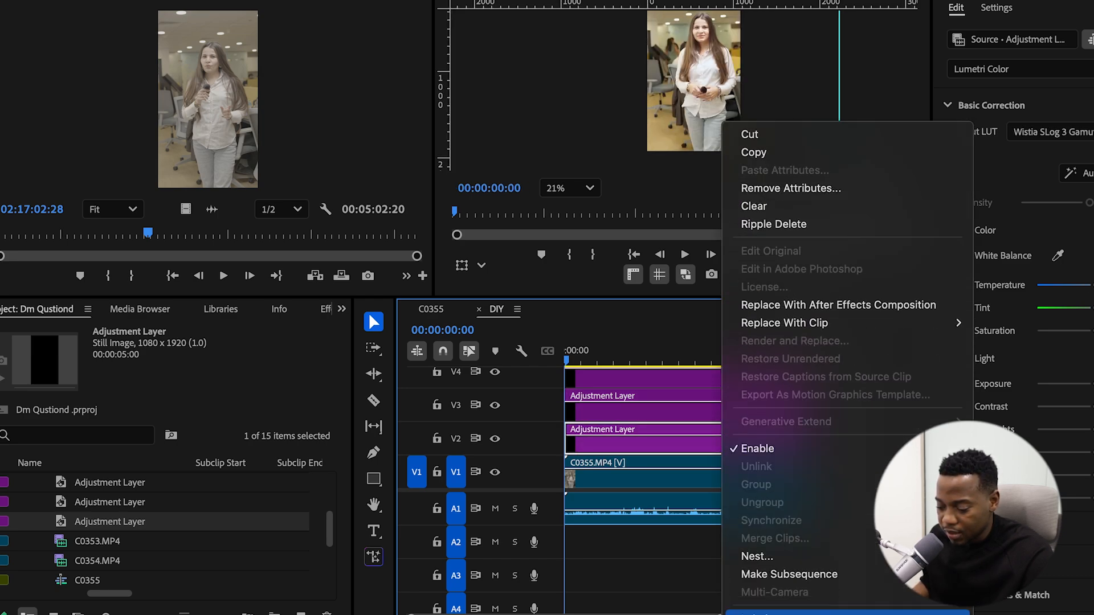
pyautogui.moveTo(792, 529)
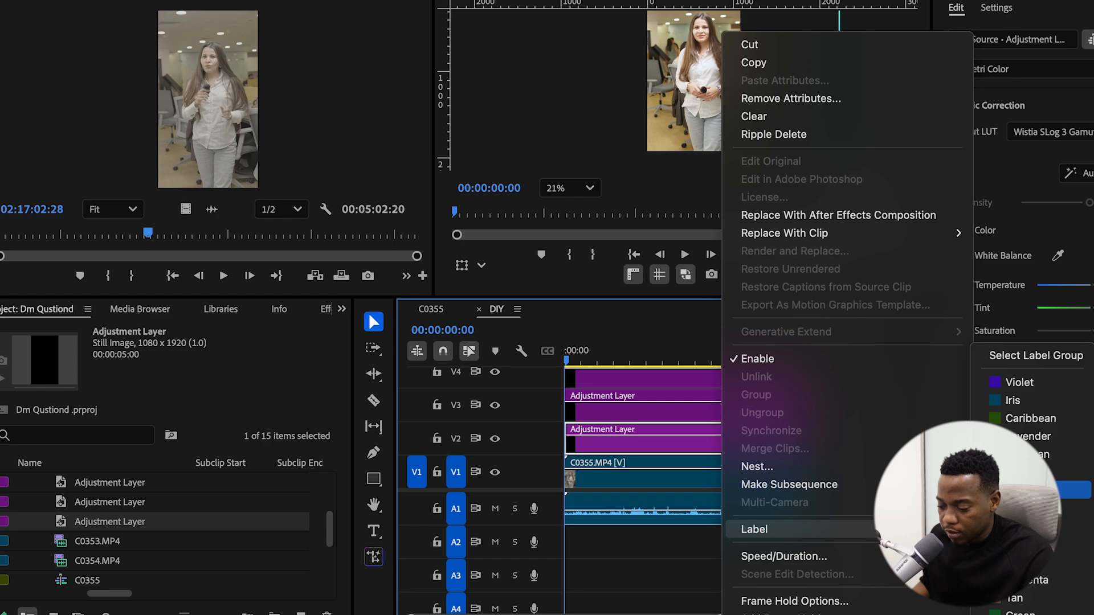
pyautogui.click(1026, 490)
pyautogui.rightClick(686, 405)
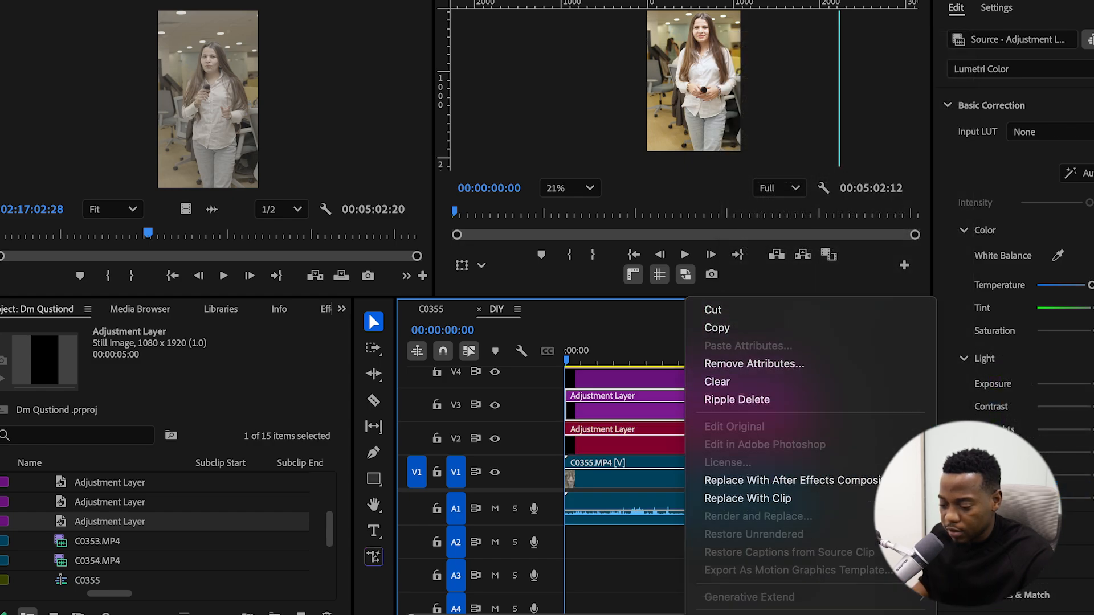
pyautogui.scroll(-5, 815, 399)
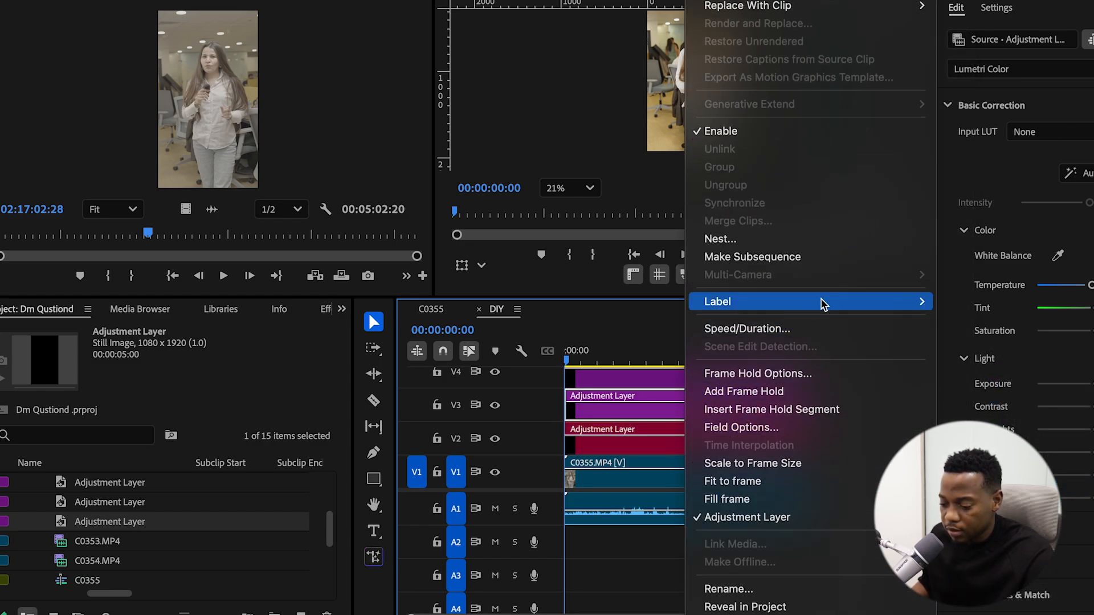
pyautogui.moveTo(822, 304)
pyautogui.click(969, 326)
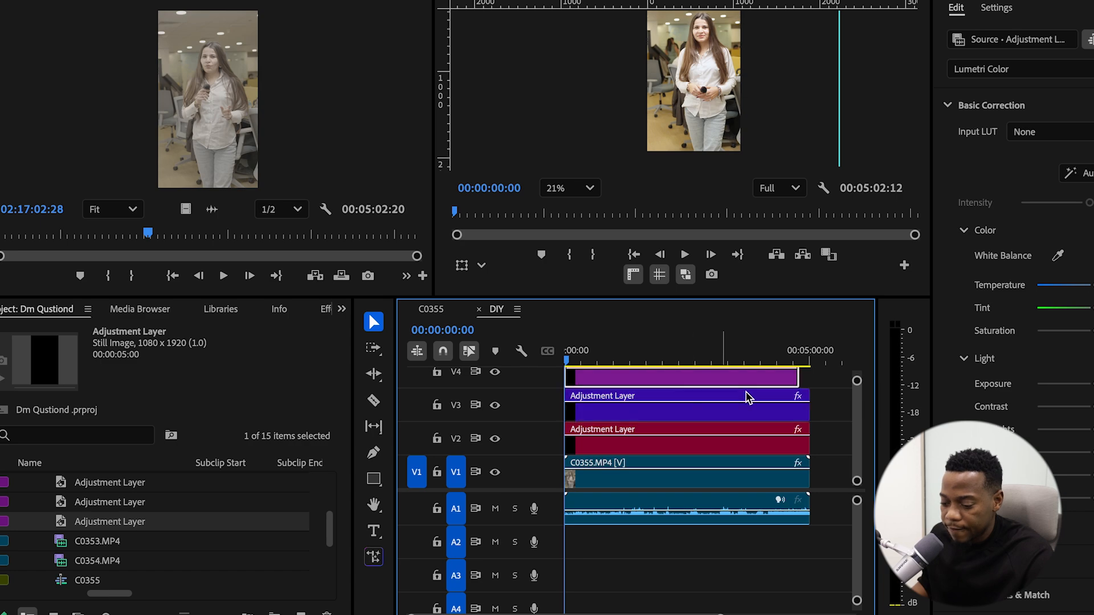
# Extend the V4 adjustment layer to the end of the clip
pyautogui.moveTo(798, 378); pyautogui.dragTo(809, 378)
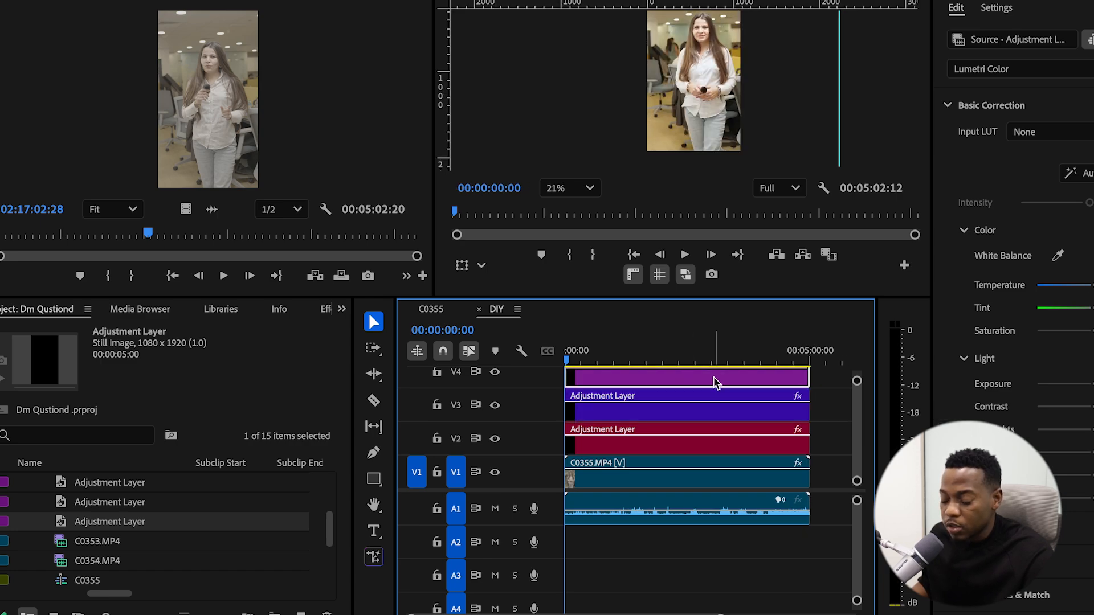
pyautogui.scroll(5, 714, 69)
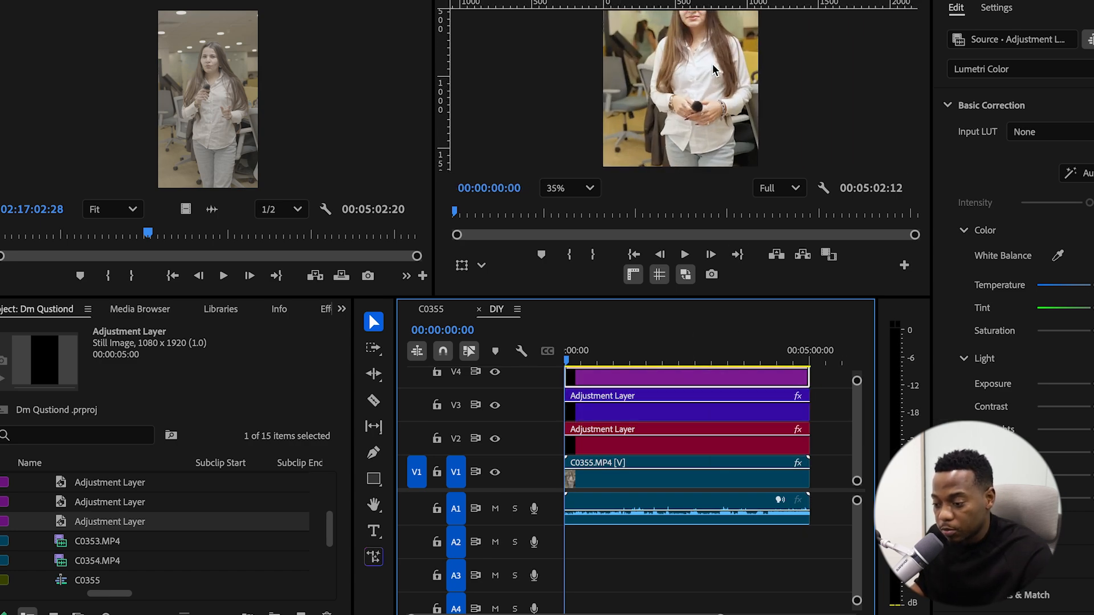
pyautogui.scroll(2, 666, 444)
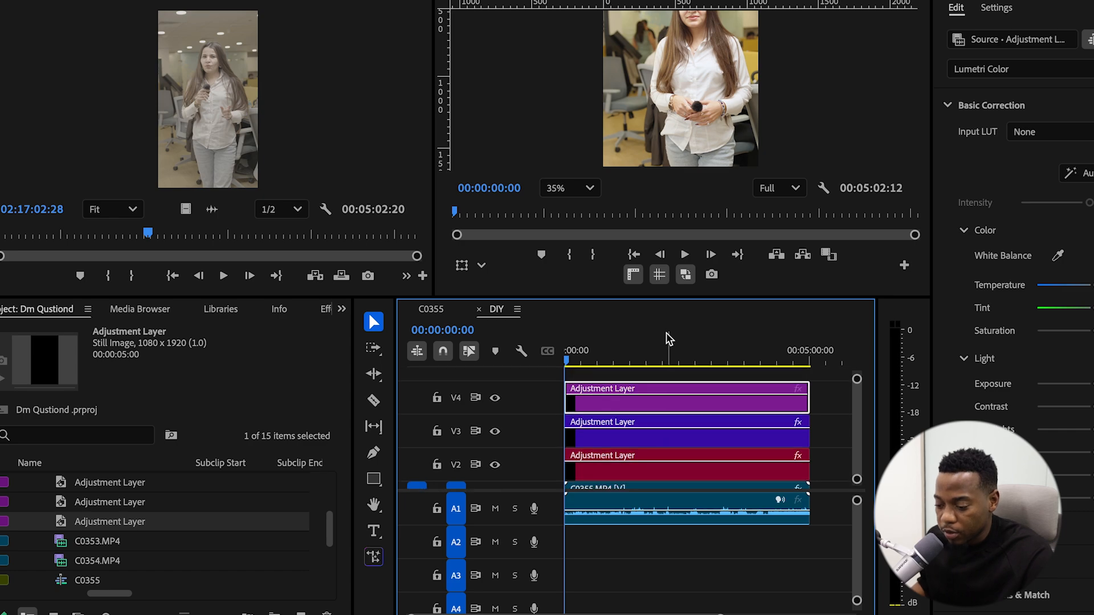
# Enlarge the monitor area and switch the Lumetri Scopes from the vectorscope to an RGB waveform
pyautogui.click(655, 435)
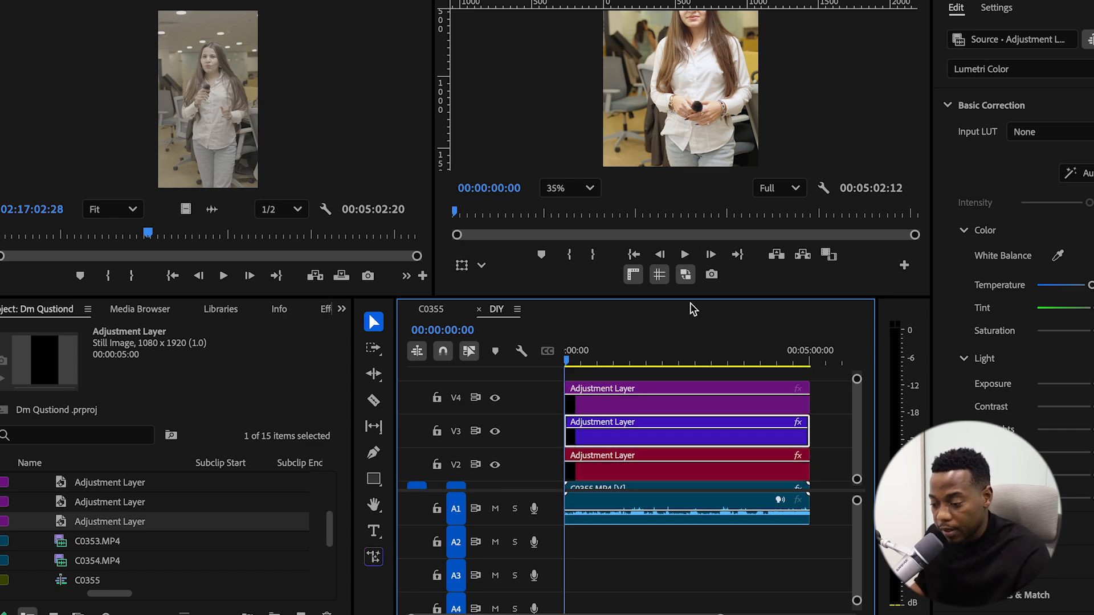
pyautogui.moveTo(691, 299); pyautogui.dragTo(691, 415)
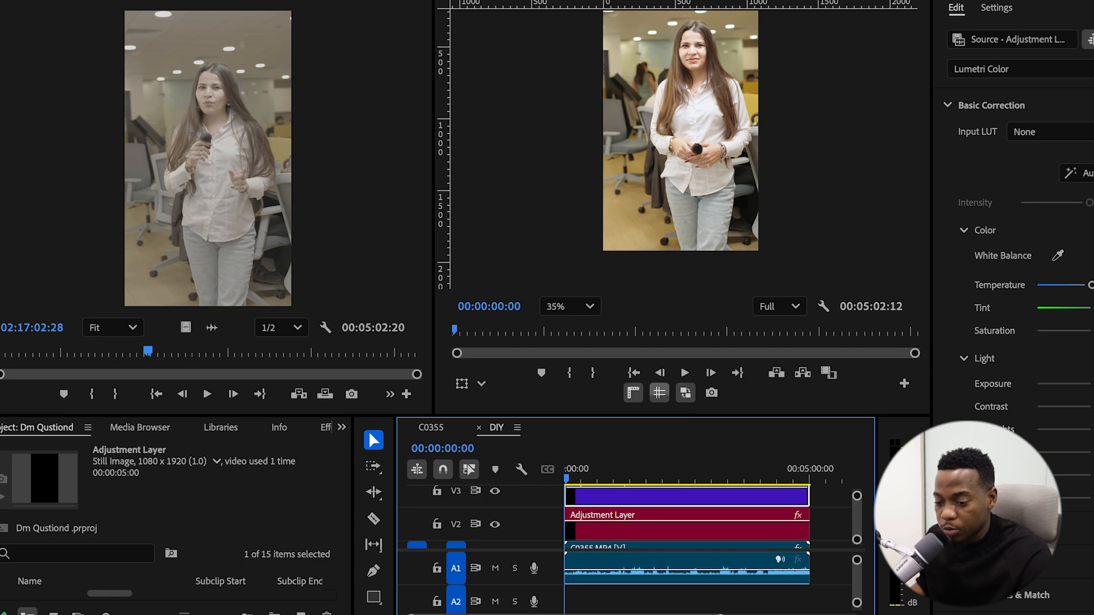
pyautogui.click(245, 2)
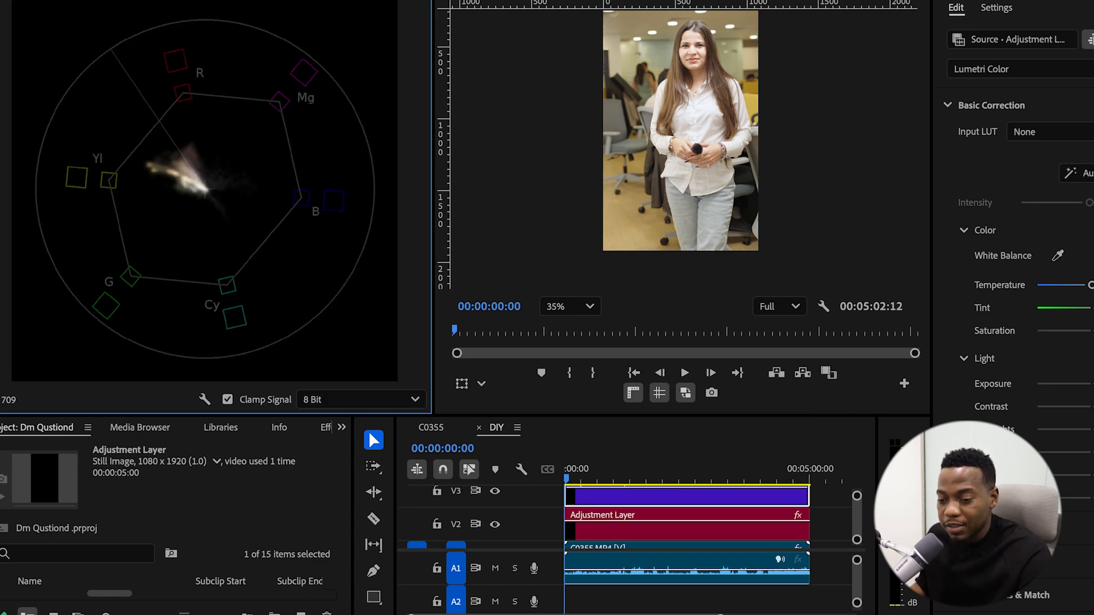
pyautogui.click(204, 399)
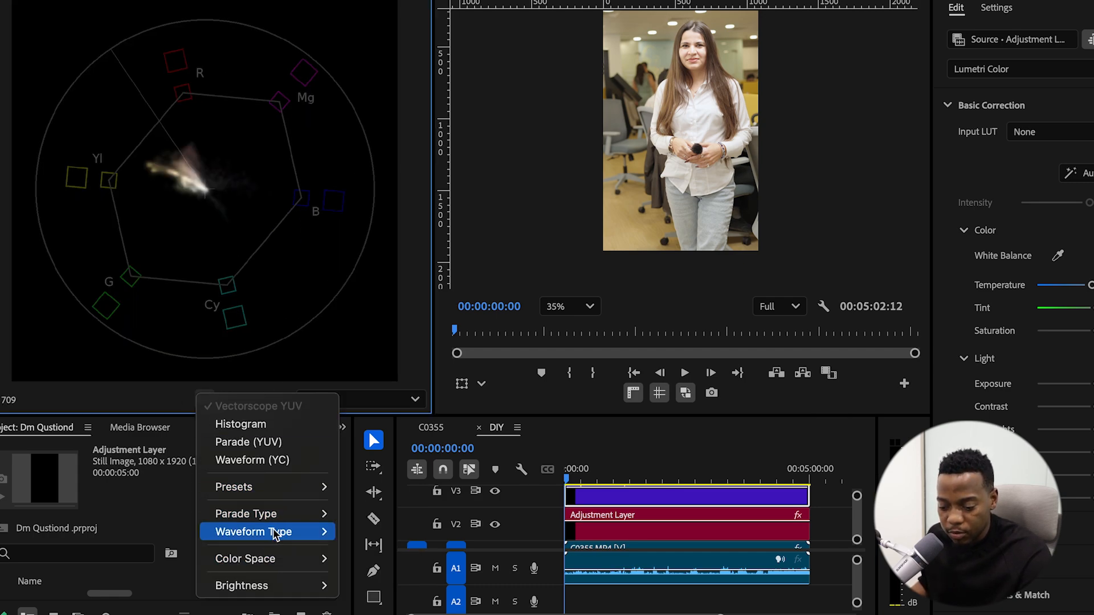
pyautogui.moveTo(294, 513)
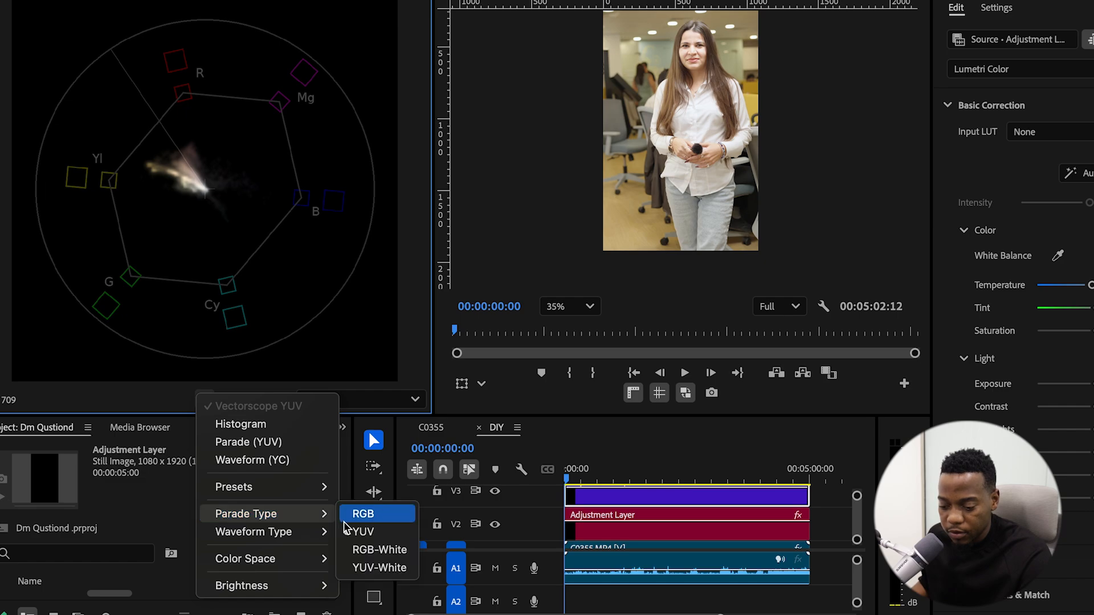
pyautogui.moveTo(296, 489)
pyautogui.click(383, 489)
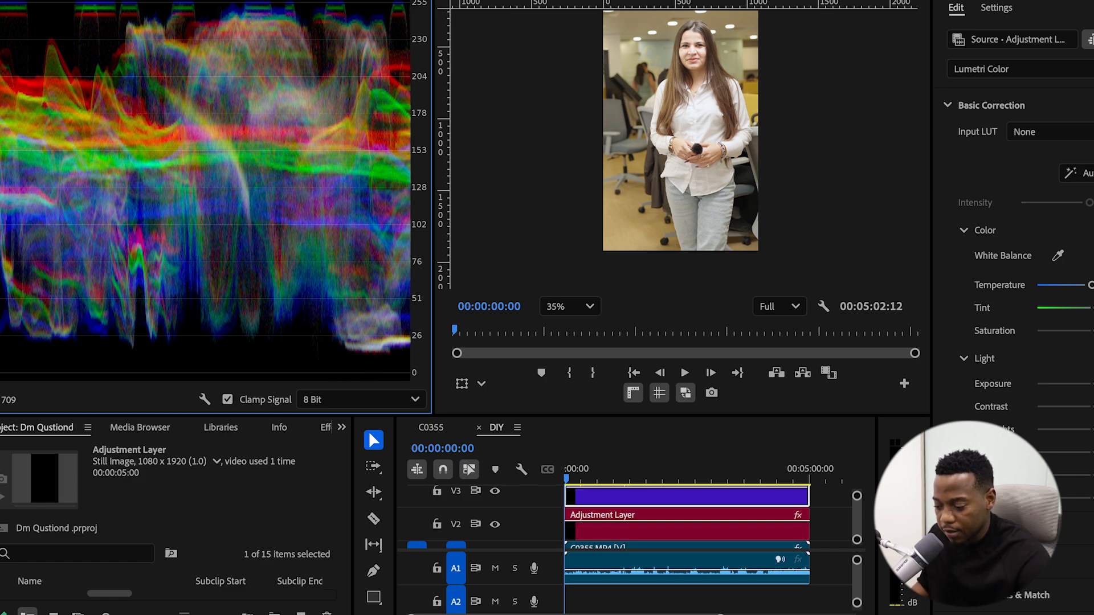
# Lower the highlights slightly on the V3 adjustment layer
pyautogui.click(648, 530)
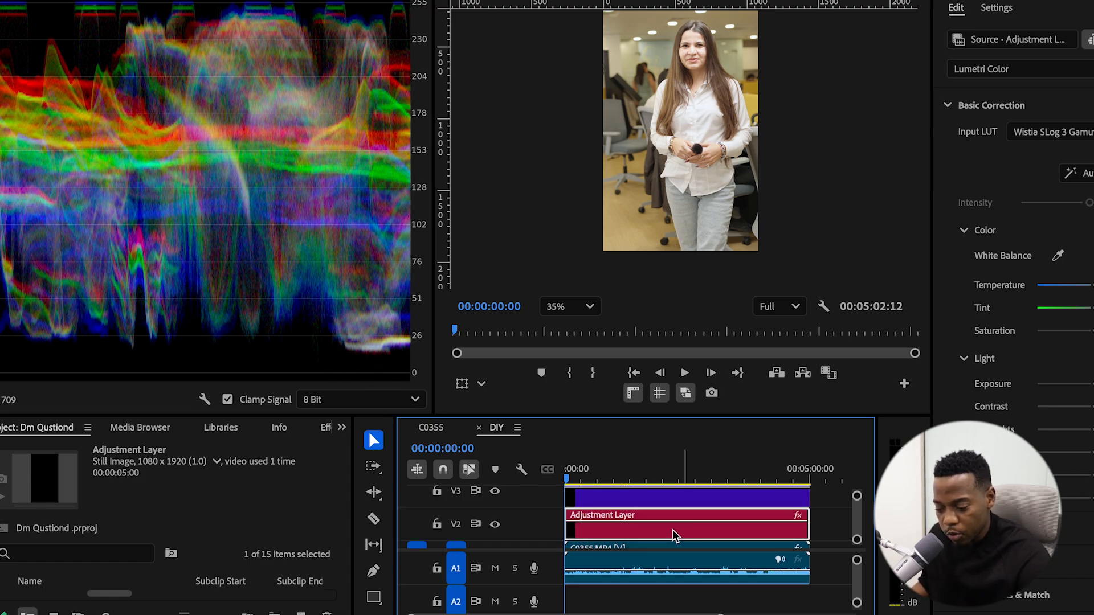
pyautogui.moveTo(658, 500); pyautogui.dragTo(660, 501)
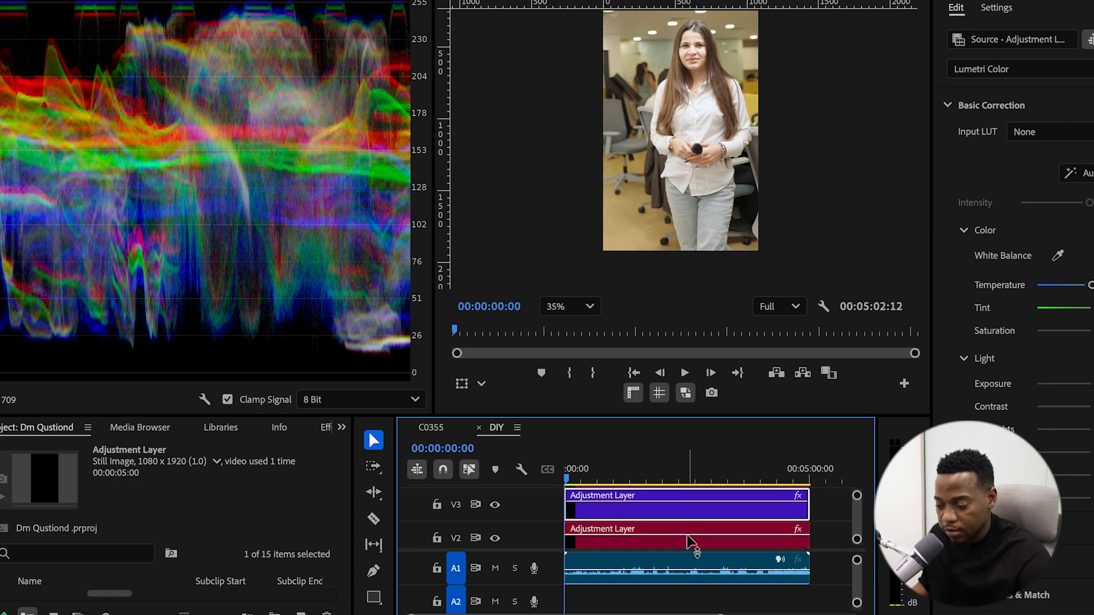
pyautogui.click(685, 538)
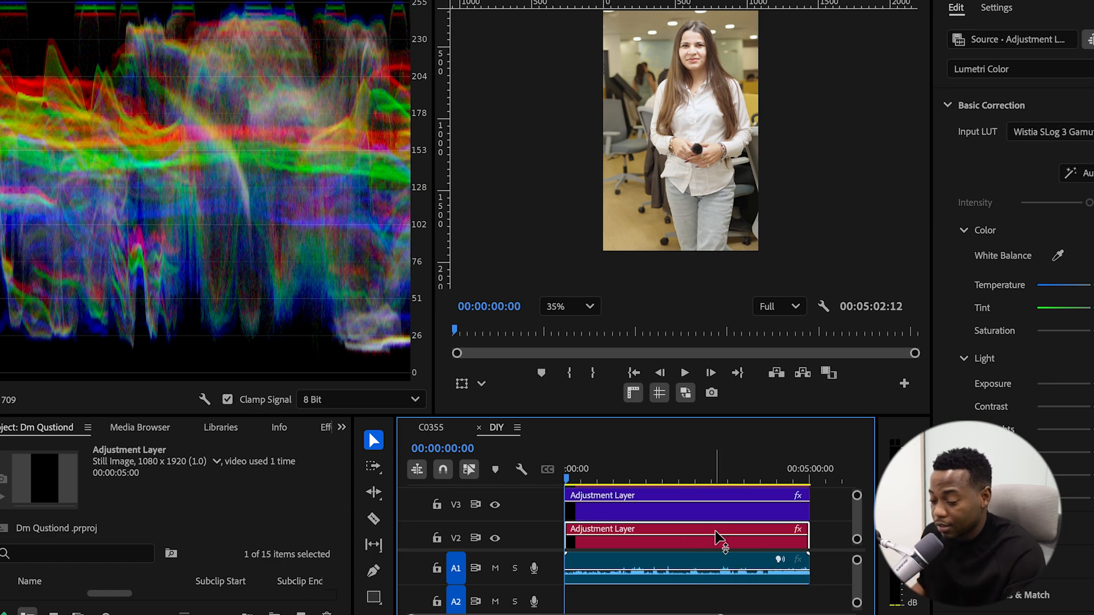
pyautogui.click(716, 509)
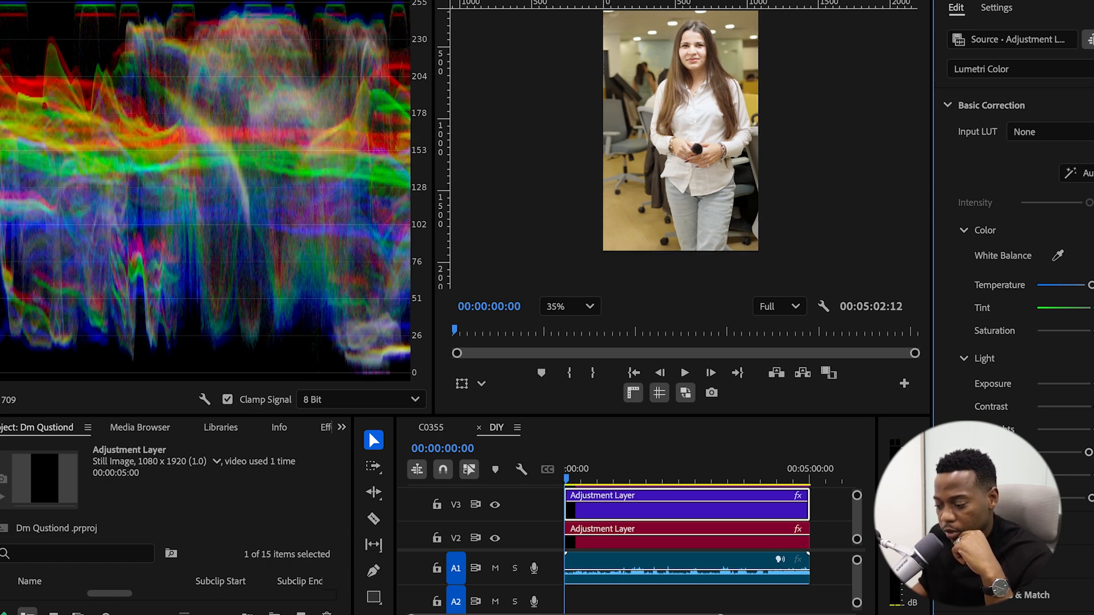
pyautogui.moveTo(1091, 430); pyautogui.dragTo(1082, 432)
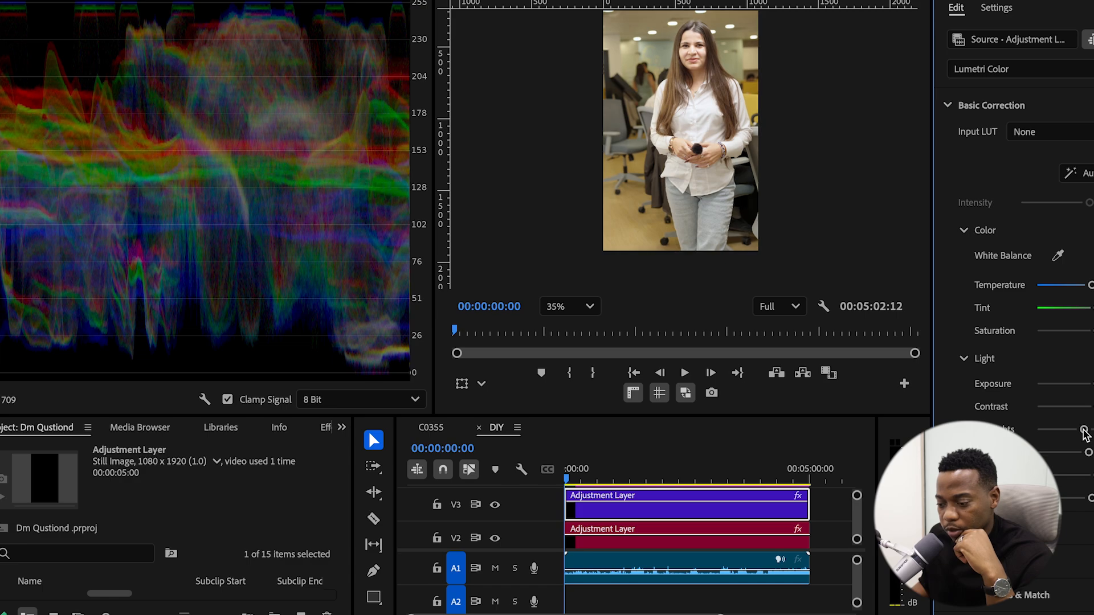
# Select the V4 adjustment layer and examine the woman's shirt and hands up close and at full frame in the preview
pyautogui.moveTo(617, 415); pyautogui.dragTo(617, 291)
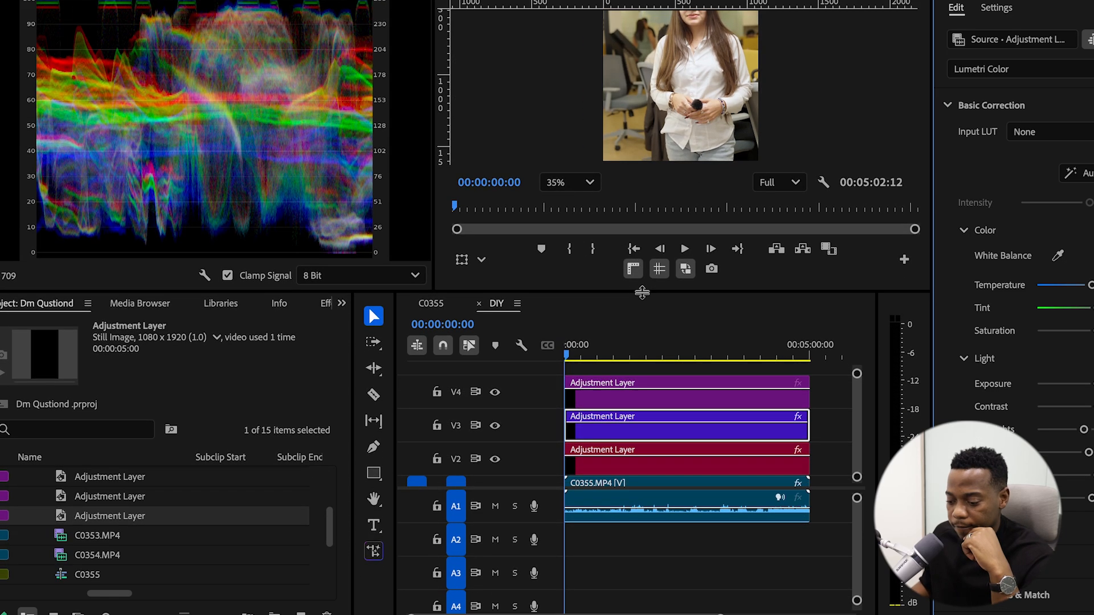
pyautogui.click(681, 395)
pyautogui.scroll(-3, 716, 139)
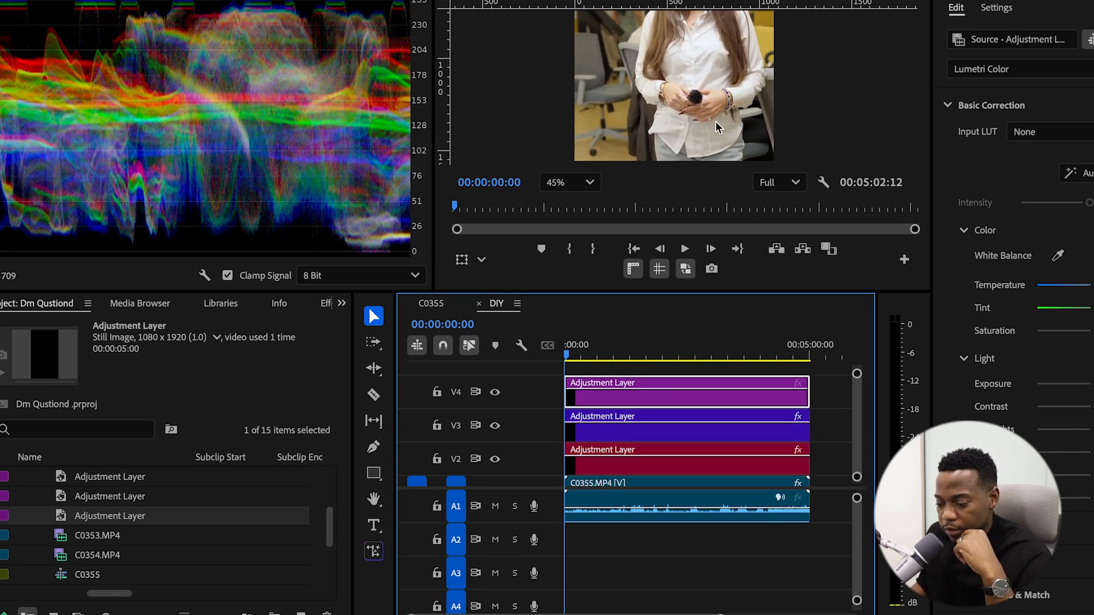
pyautogui.scroll(8, 772, 87)
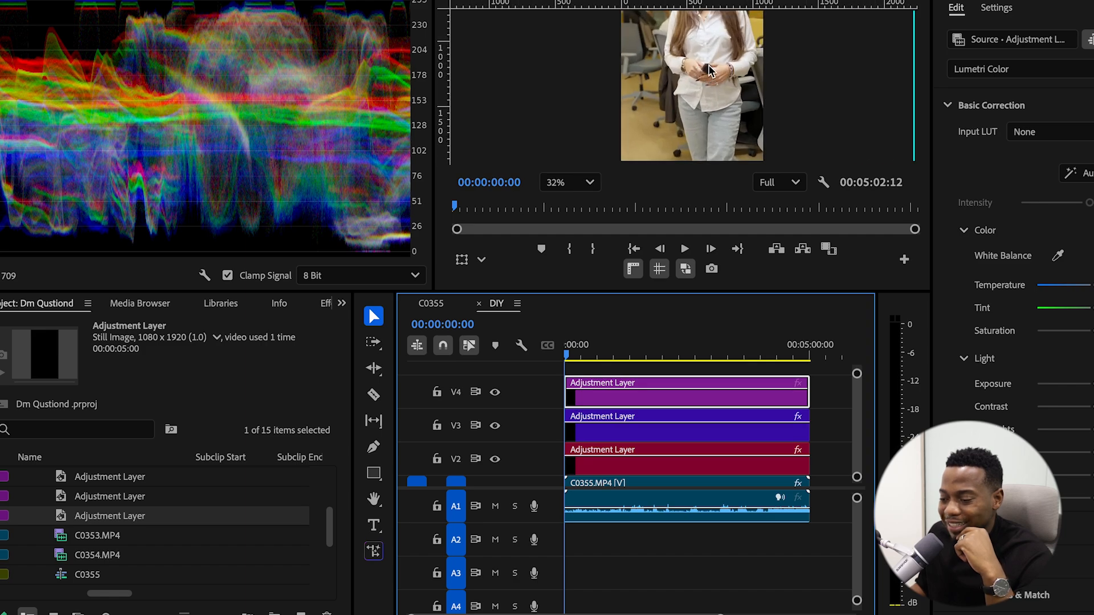
pyautogui.click(721, 42)
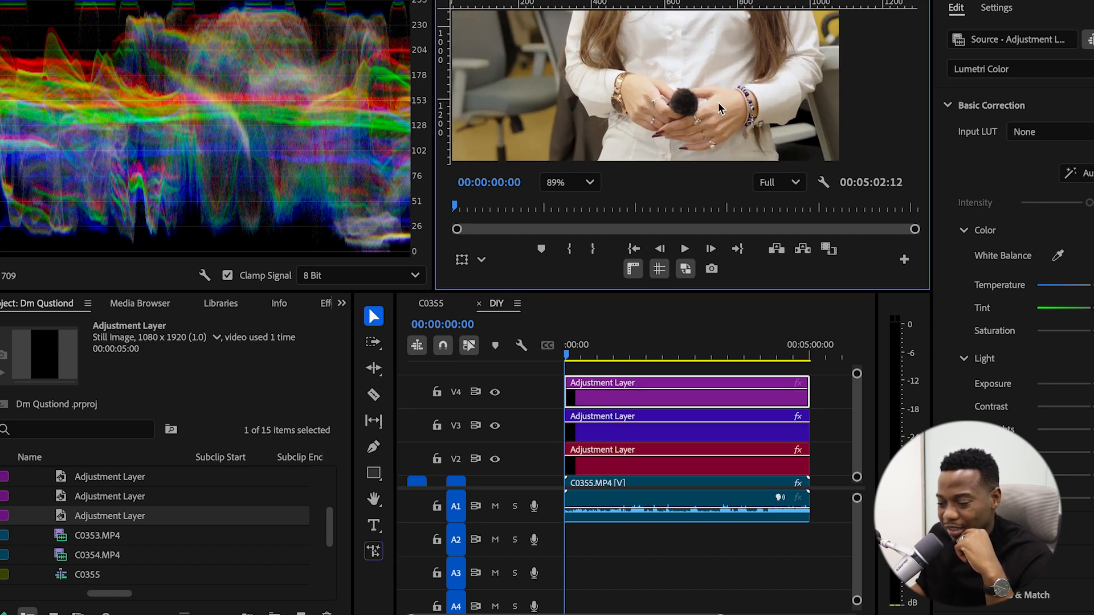
pyautogui.scroll(-4, 717, 63)
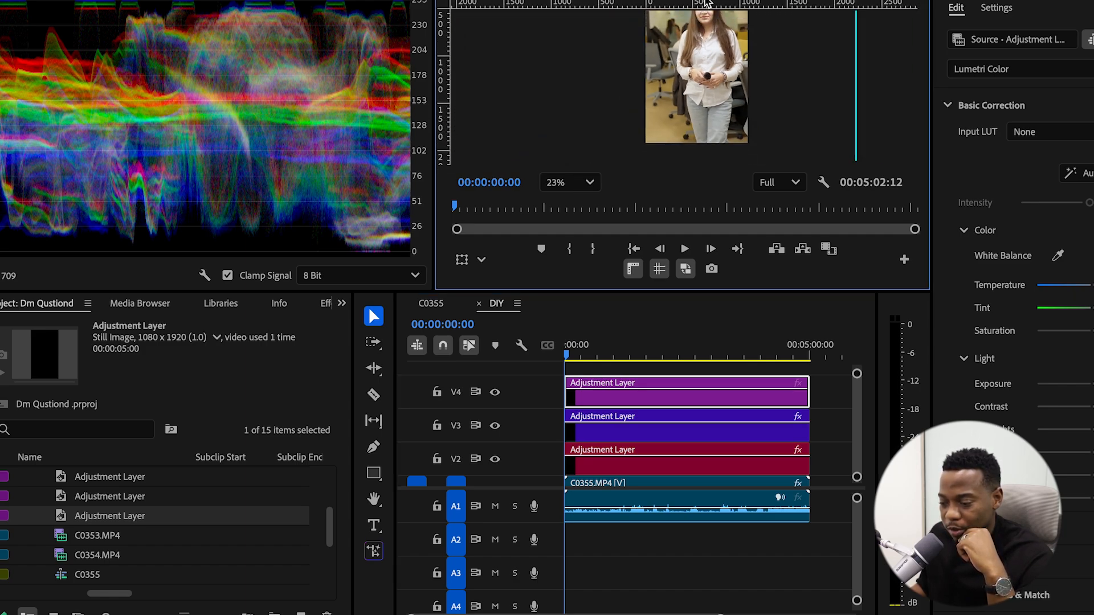
pyautogui.scroll(-2, 714, 69)
pyautogui.scroll(4, 695, 34)
pyautogui.scroll(3, 686, 24)
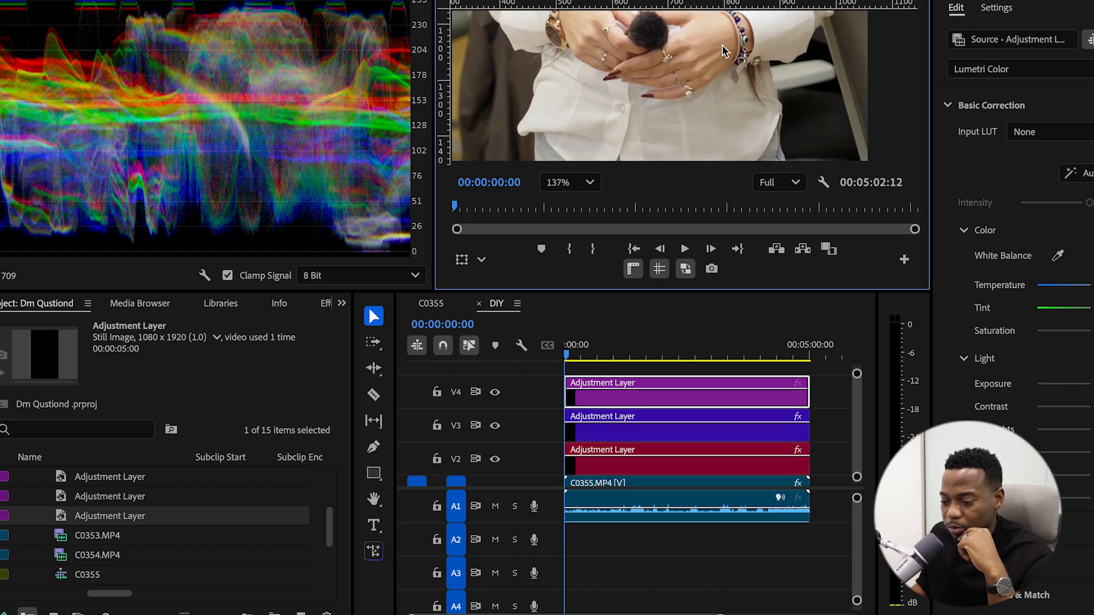
pyautogui.scroll(-6, 706, 37)
pyautogui.scroll(-3, 724, 48)
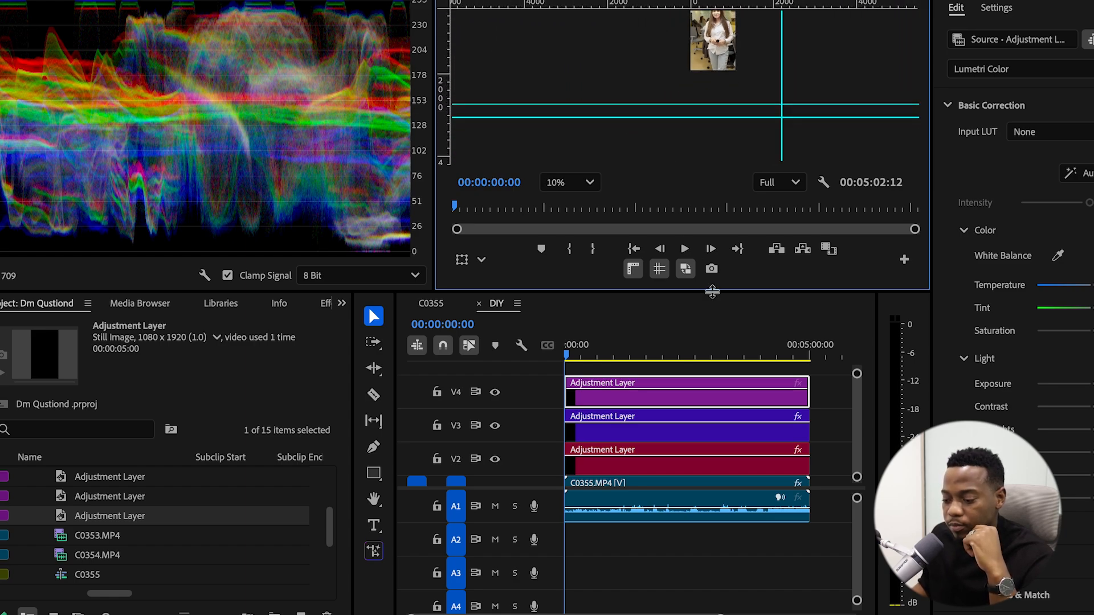
# Add an elliptical opacity mask to the V4 adjustment layer with the woman's face enlarged in the program preview
pyautogui.moveTo(713, 294); pyautogui.dragTo(713, 403)
pyautogui.click(570, 292)
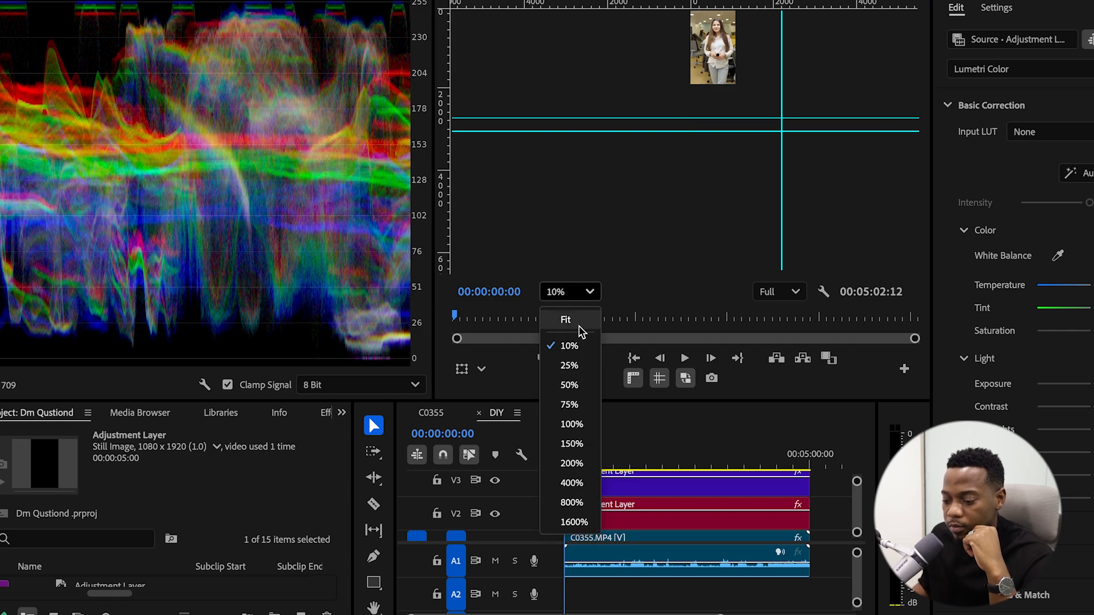
pyautogui.click(576, 317)
pyautogui.scroll(5, 698, 74)
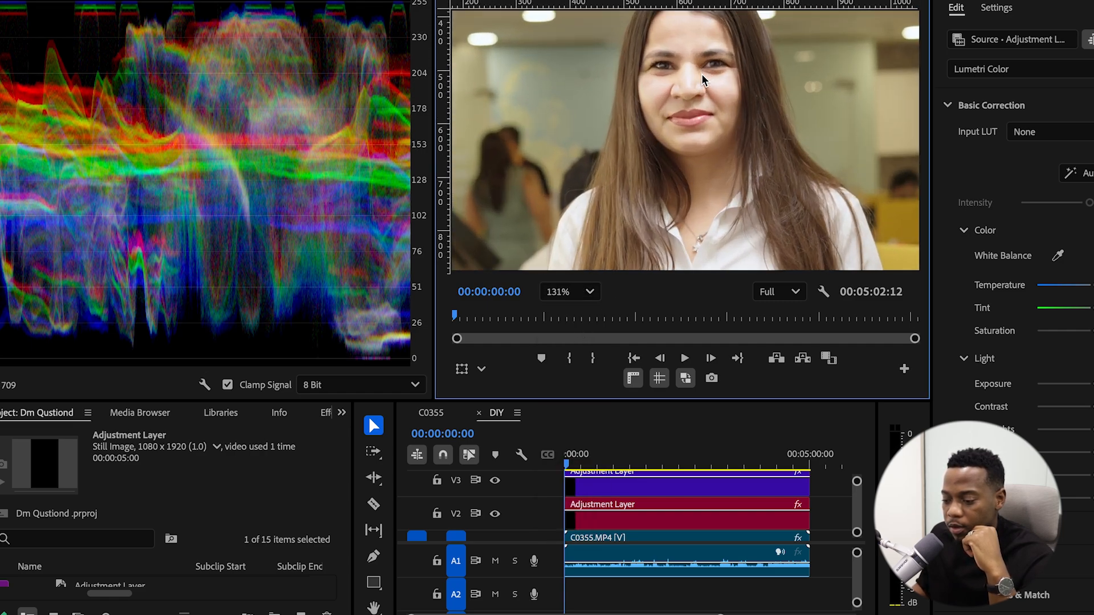
pyautogui.scroll(-2, 627, 521)
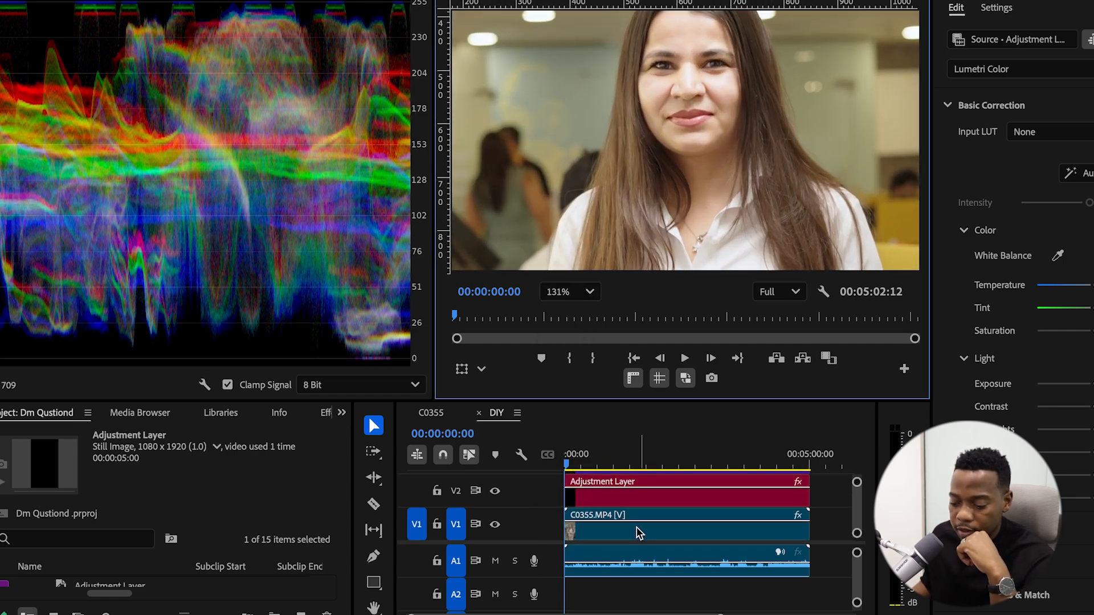
pyautogui.click(205, 2)
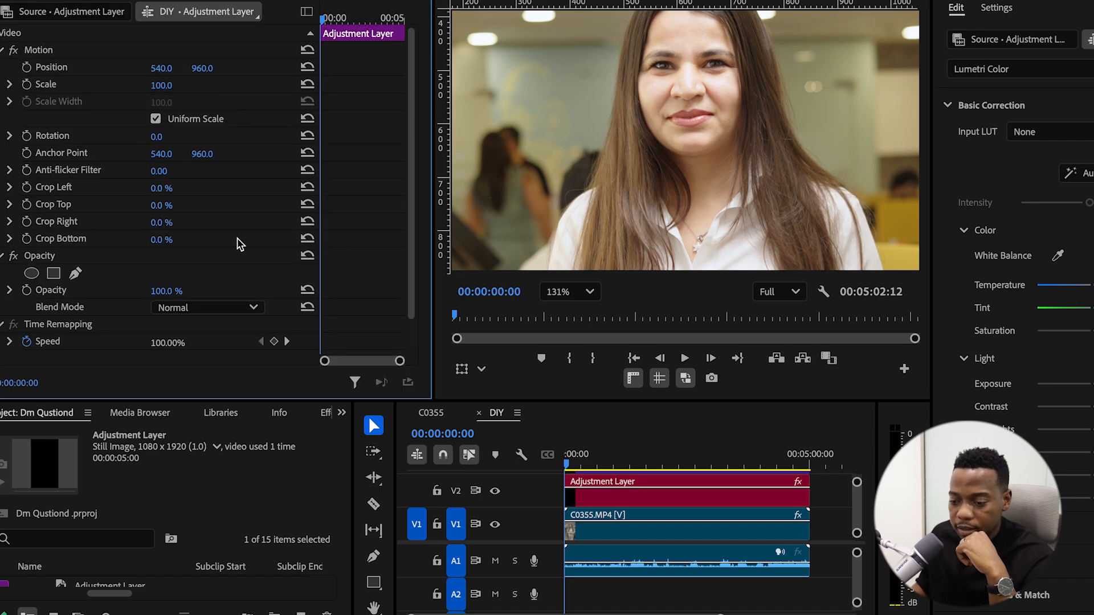
pyautogui.scroll(-2, 239, 244)
pyautogui.click(31, 235)
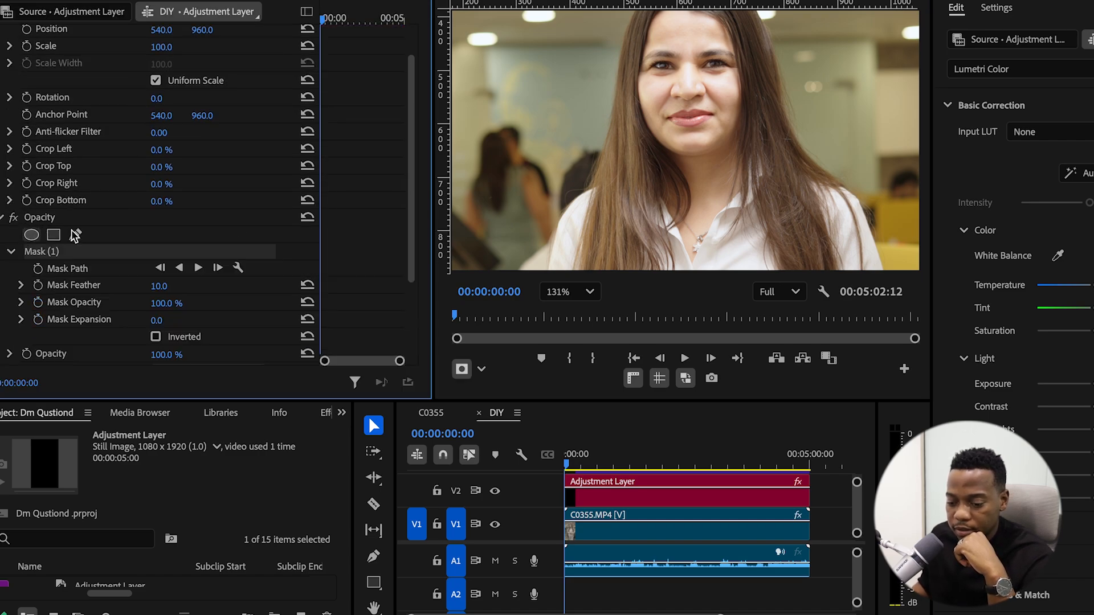
pyautogui.click(678, 184)
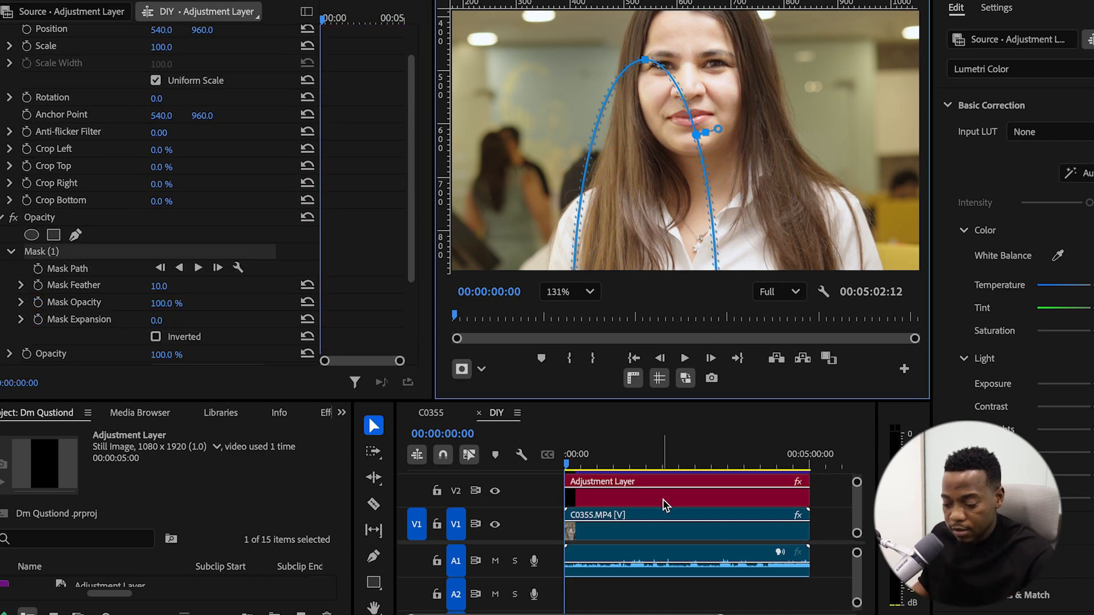
# Remove the adjustment layer's mask and isolate a small patch of the woman's facial skin with an elliptical opacity mask on clip C0355.MP4
pyautogui.press('Delete')
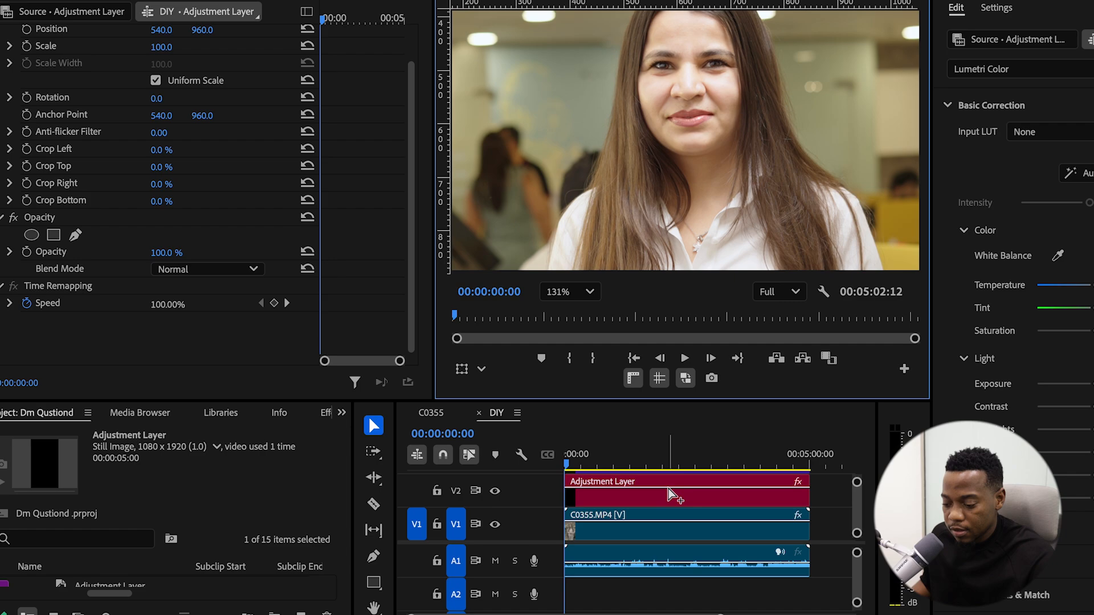
pyautogui.click(654, 538)
pyautogui.scroll(2, 73, 215)
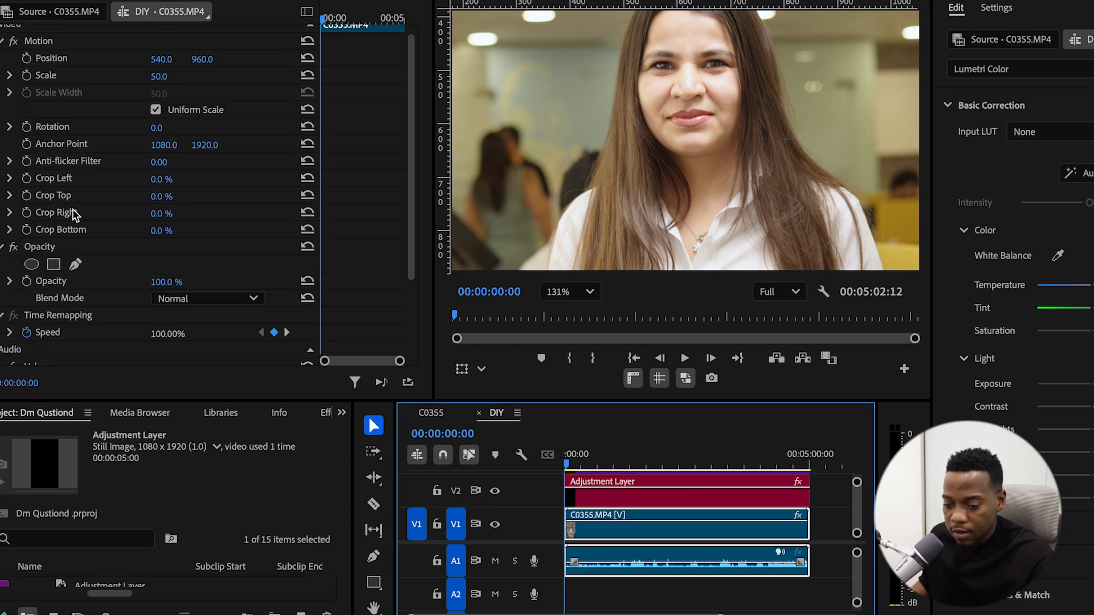
pyautogui.click(32, 264)
pyautogui.moveTo(626, 177); pyautogui.dragTo(768, 177)
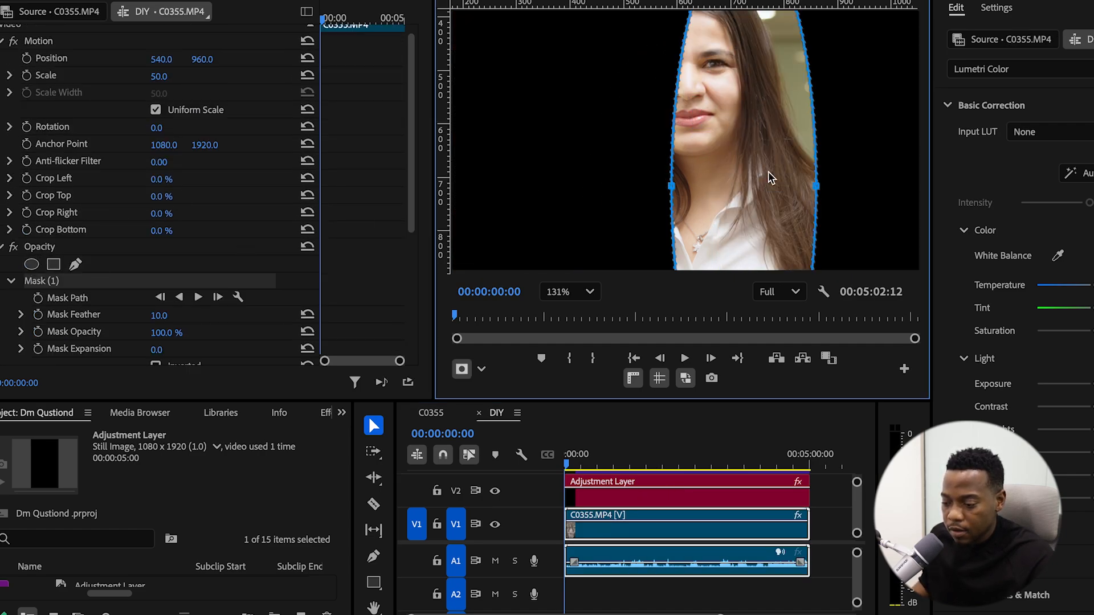
pyautogui.scroll(-3, 768, 172)
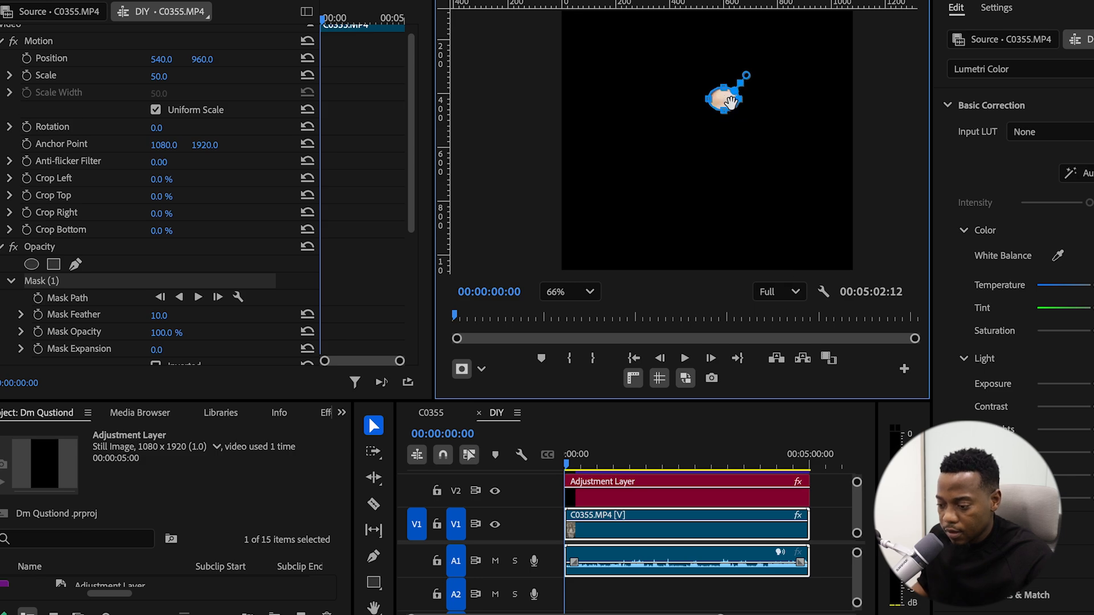
pyautogui.moveTo(731, 103); pyautogui.dragTo(736, 103)
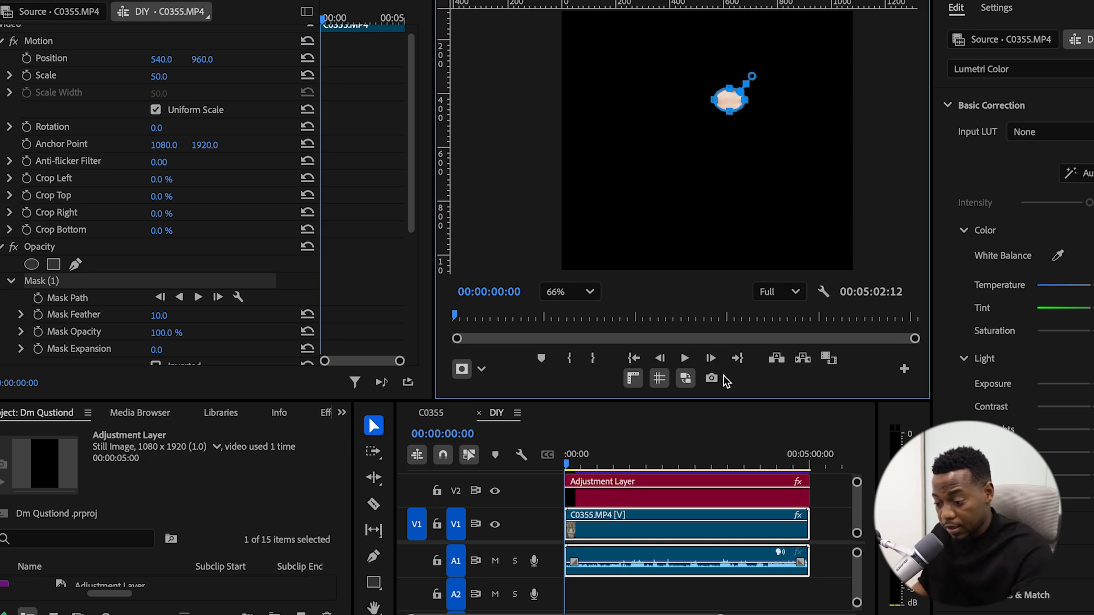
# Reveal all the video tracks, select the V4 adjustment layer, and switch the Lumetri Scopes to the Vectorscope YUV preset
pyautogui.doubleClick(858, 509)
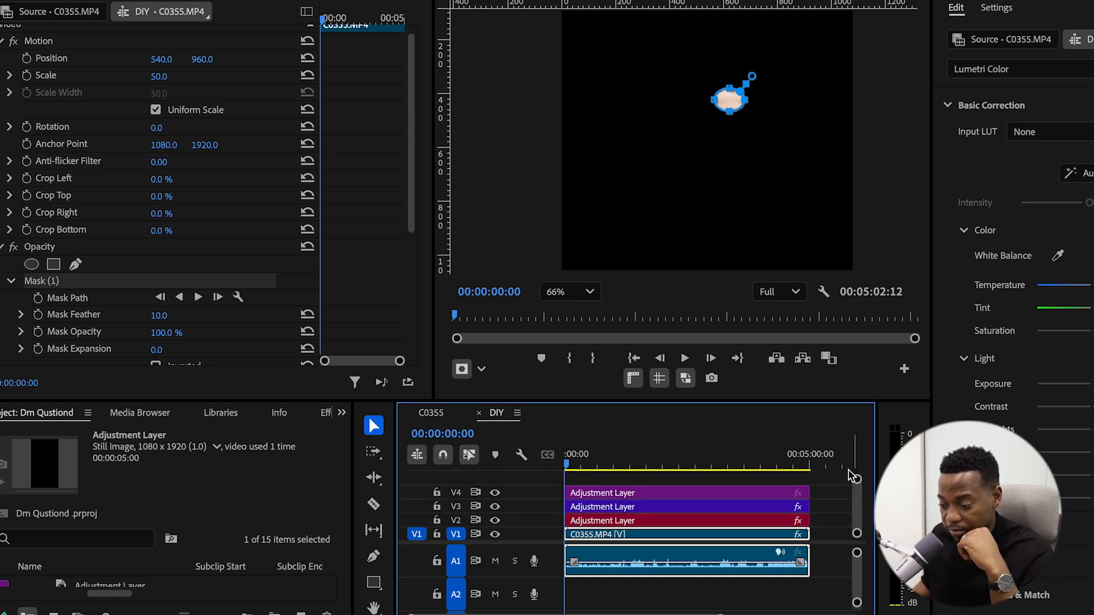
pyautogui.click(659, 491)
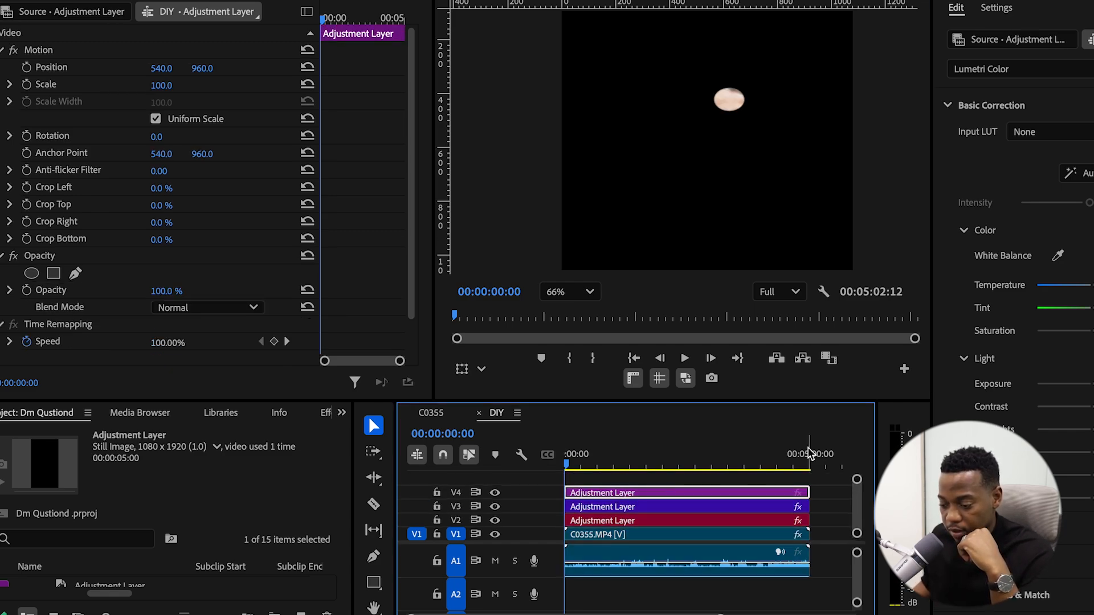
pyautogui.moveTo(415, 183); pyautogui.dragTo(410, 251)
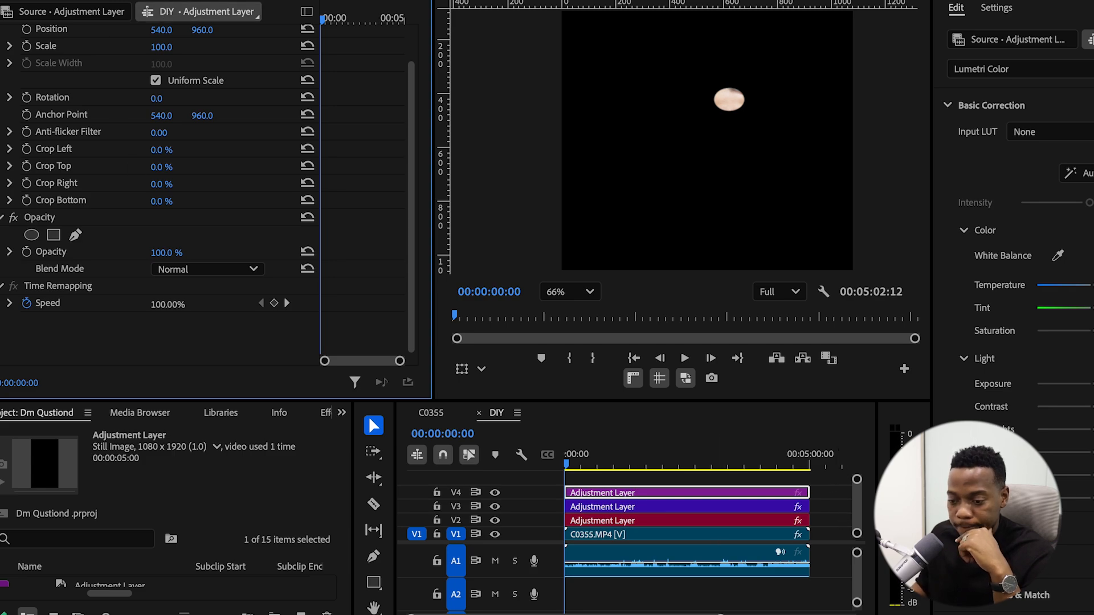
pyautogui.click(151, 29)
pyautogui.rightClick(201, 378)
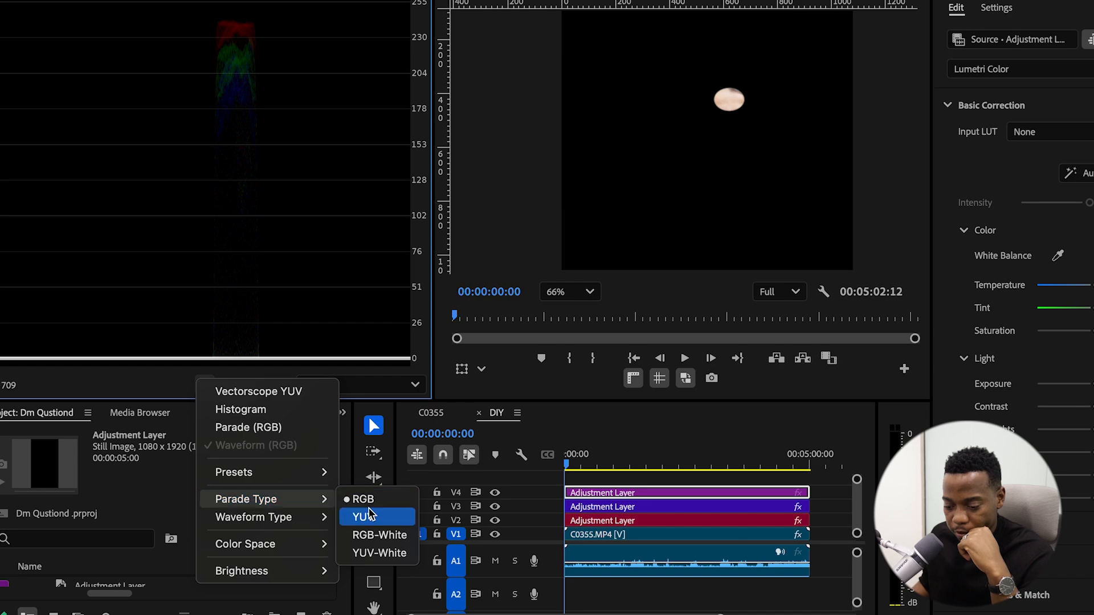
pyautogui.moveTo(306, 474)
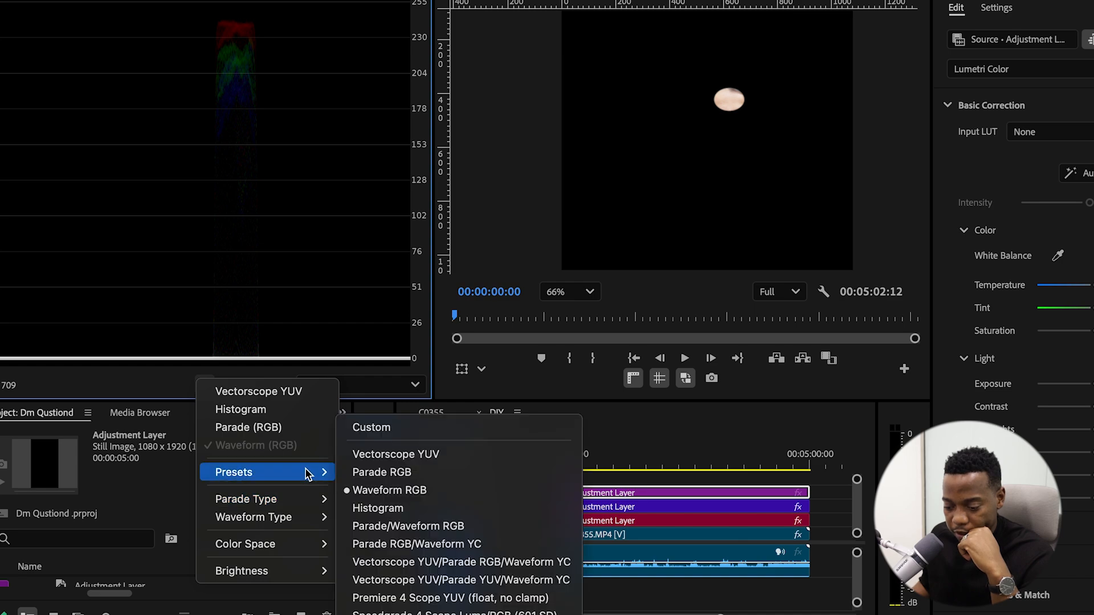
pyautogui.click(398, 454)
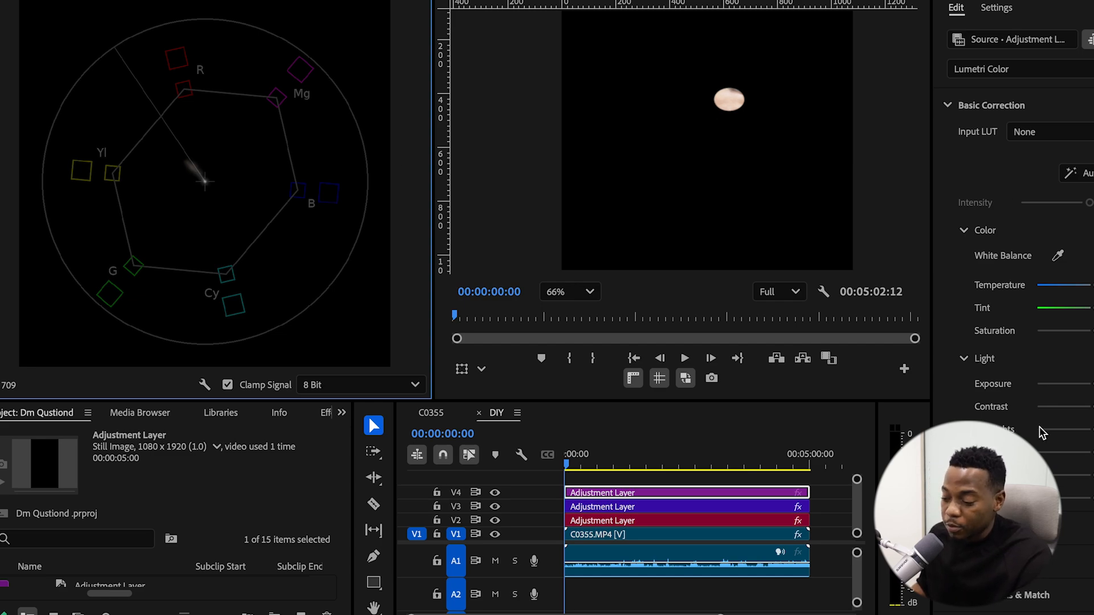
# Shift the HSL Secondary correction wheel toward red on the V4 adjustment layer to adjust the skin tone
pyautogui.scroll(-3, 1041, 433)
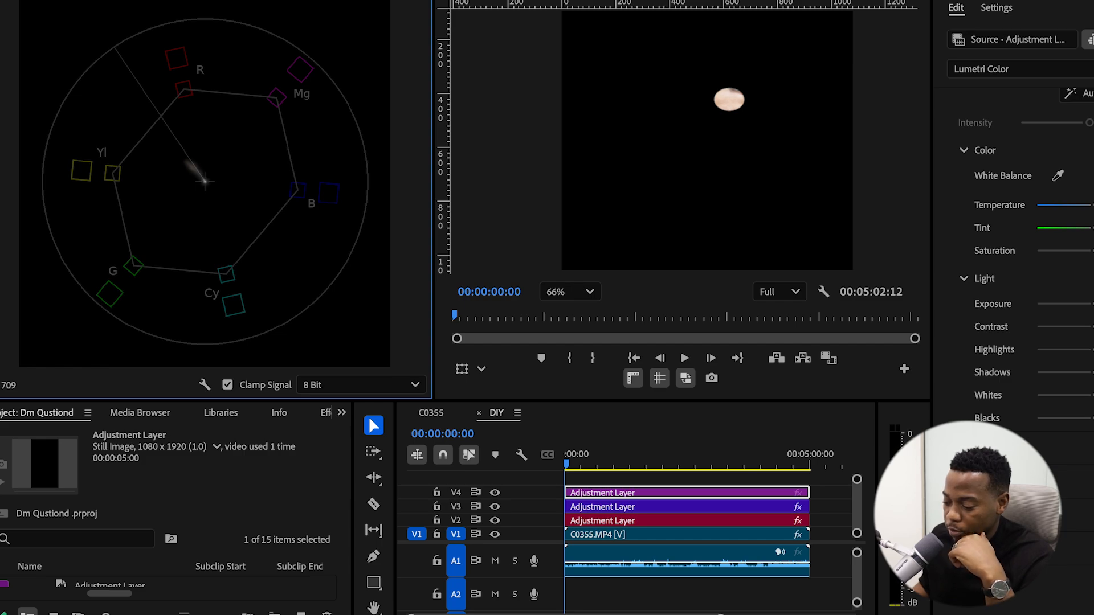
pyautogui.click(1002, 206)
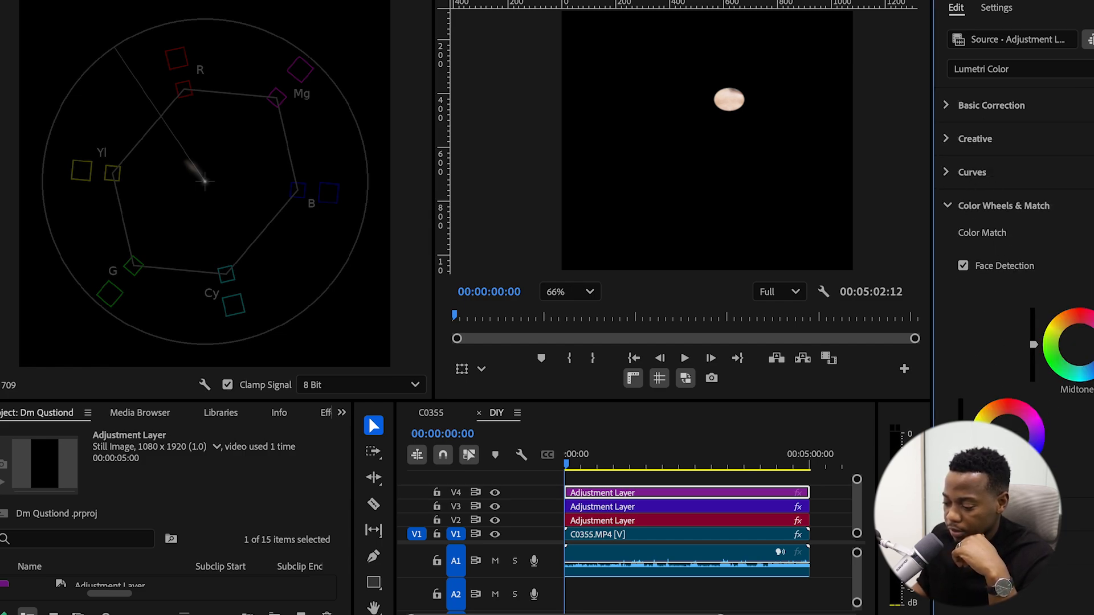
pyautogui.click(1051, 468)
pyautogui.scroll(-6, 1087, 389)
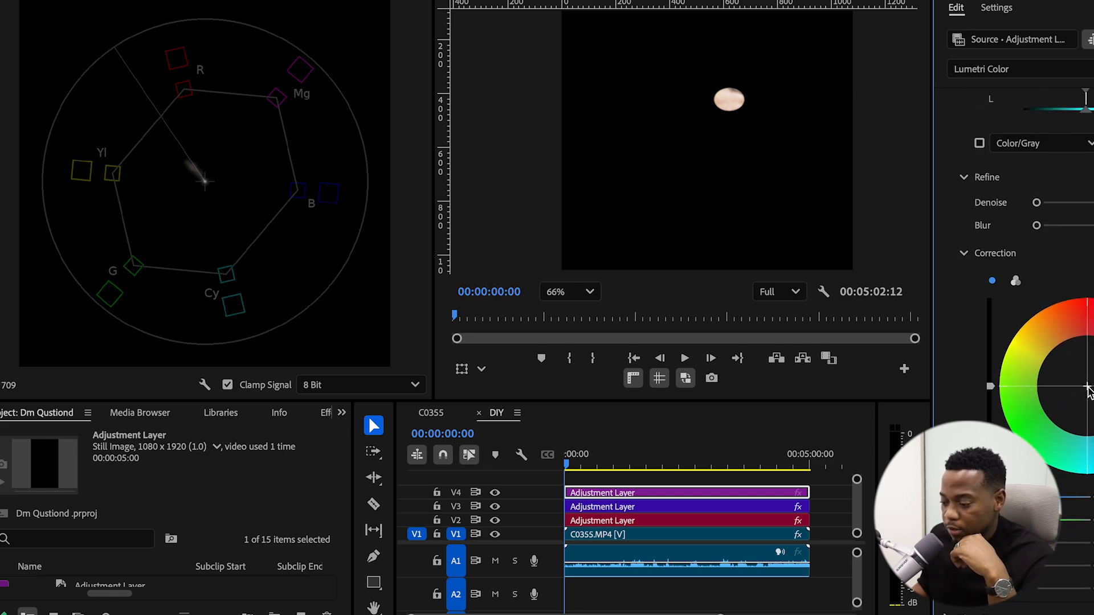
pyautogui.click(1087, 388)
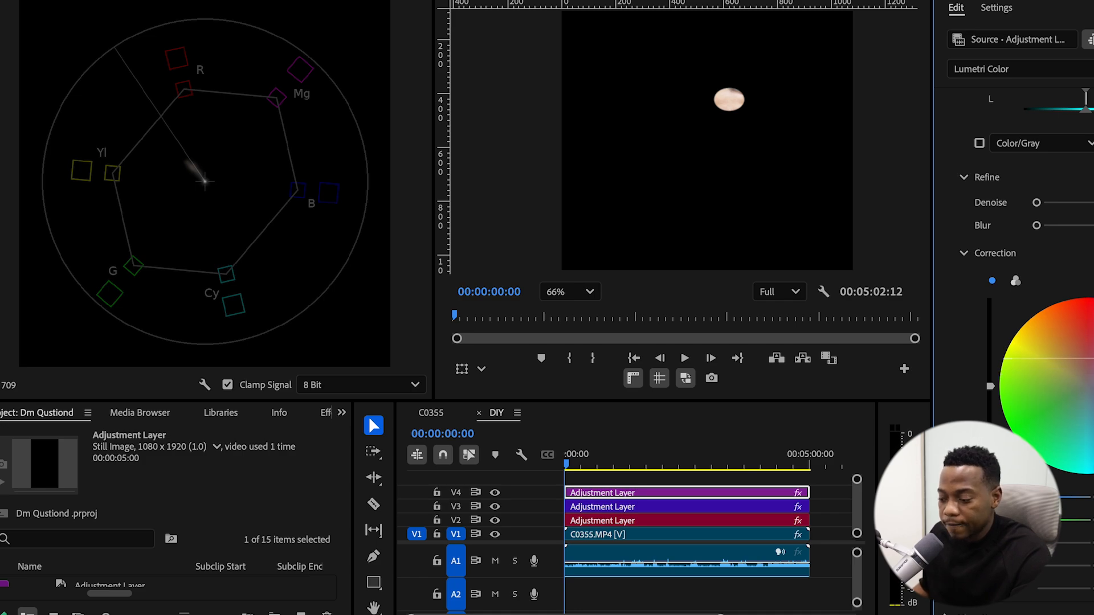
# Select clip C0355.MP4 and turn off the Color/Gray key preview in its HSL Secondary settings
pyautogui.click(615, 534)
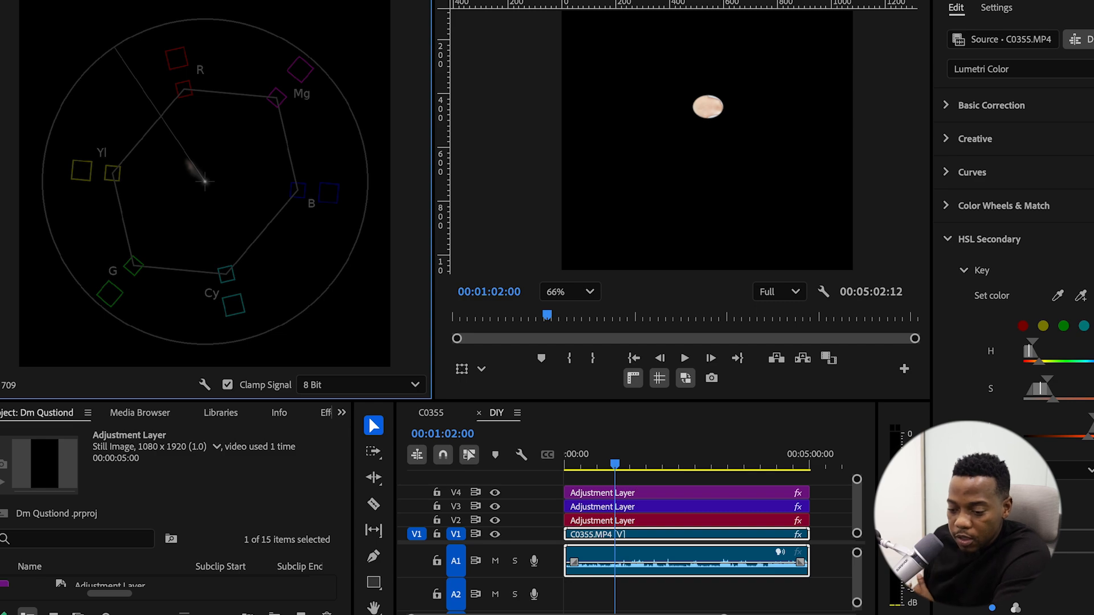
pyautogui.scroll(-3, 1014, 307)
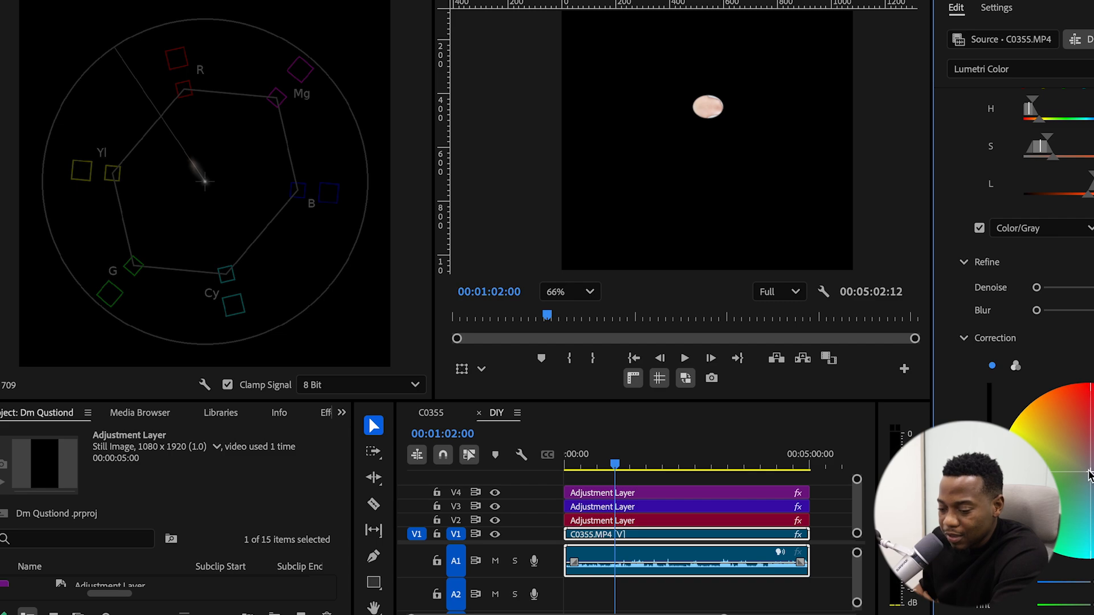
pyautogui.click(979, 228)
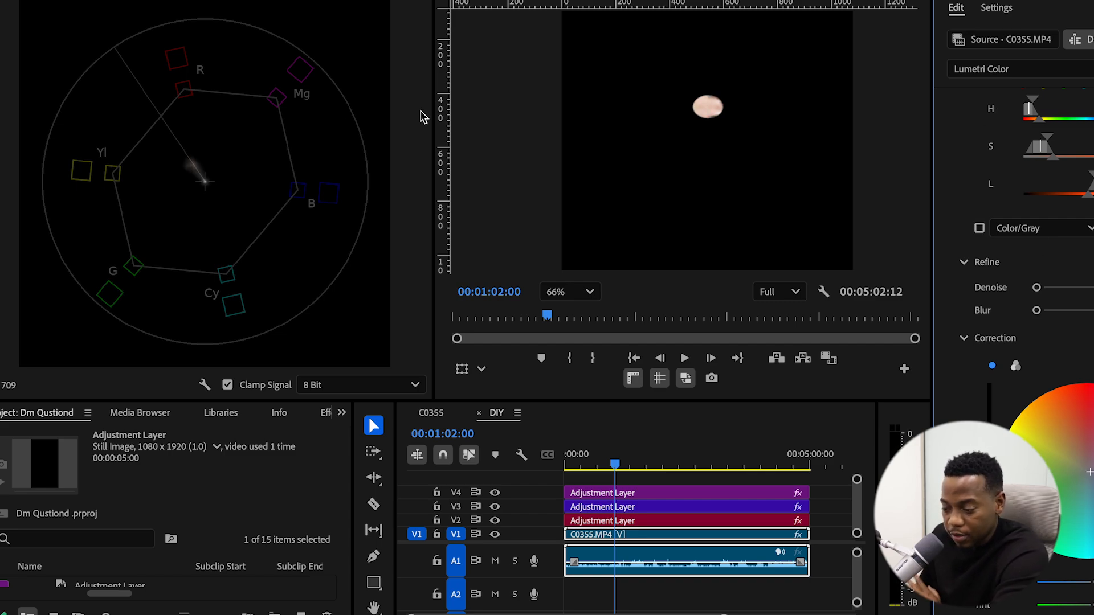
# Bypass the masked Opacity effect on clip C0355.MP4 and briefly play the full picture to check the woman's skin tone
pyautogui.click(162, 0)
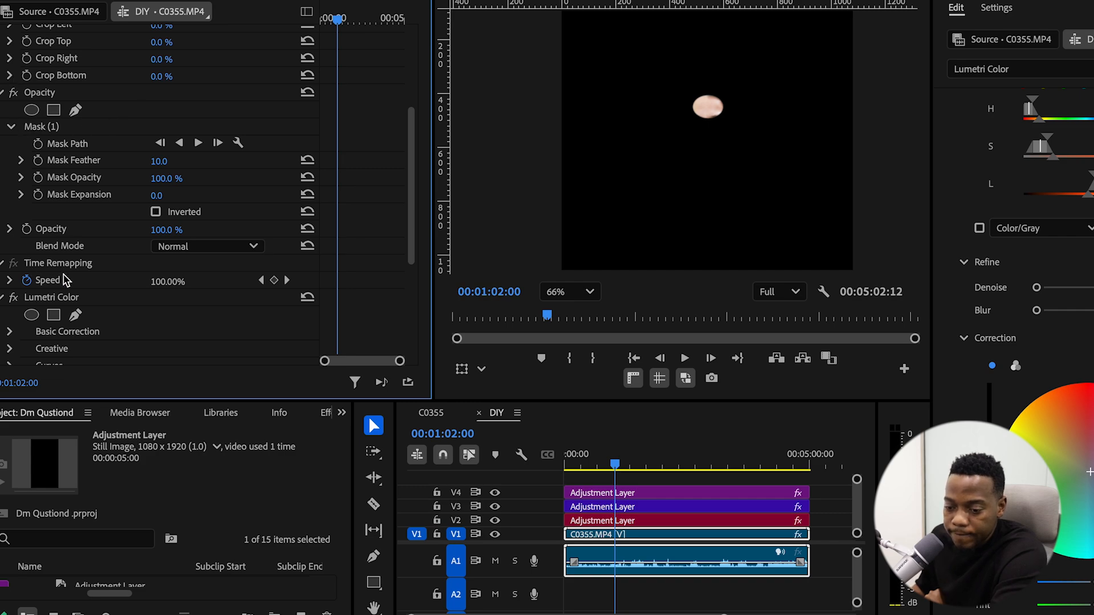
pyautogui.click(13, 93)
pyautogui.scroll(-3, 709, 140)
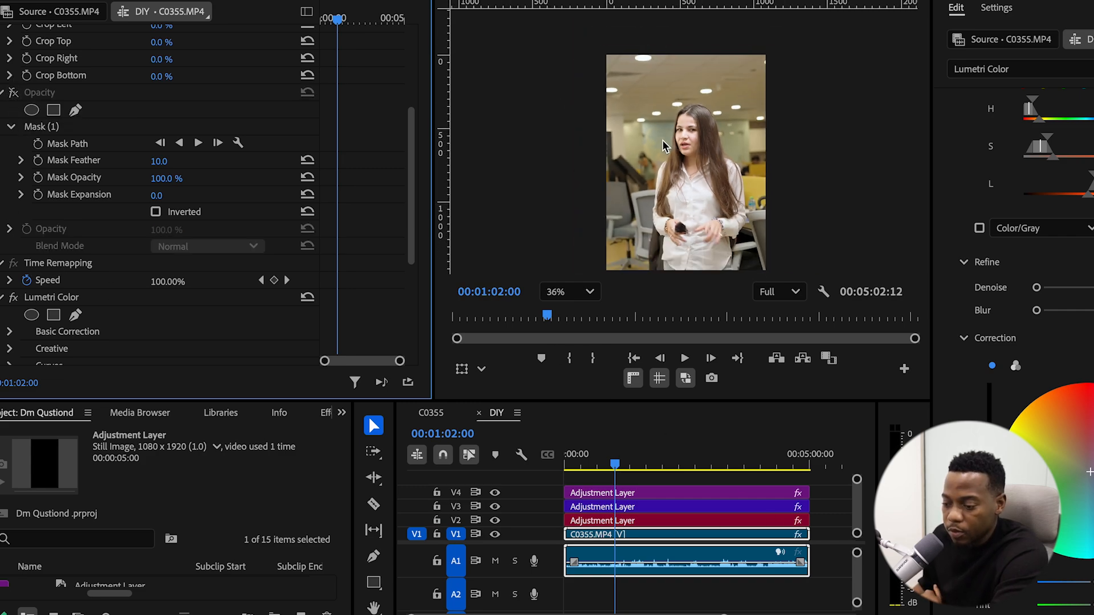
pyautogui.scroll(6, 709, 140)
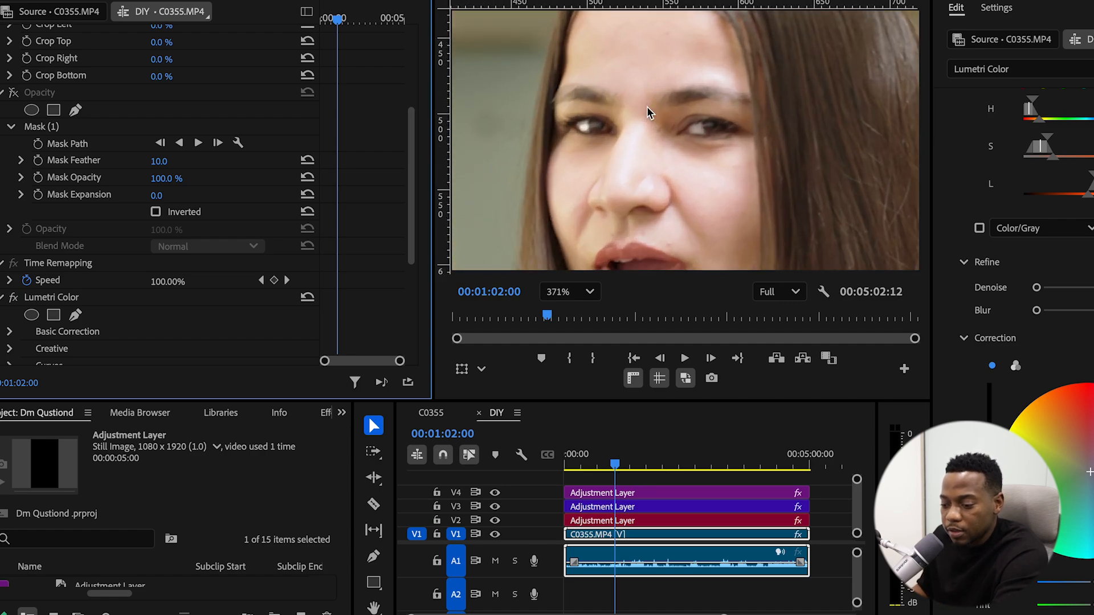
pyautogui.scroll(-3, 649, 112)
pyautogui.click(685, 358)
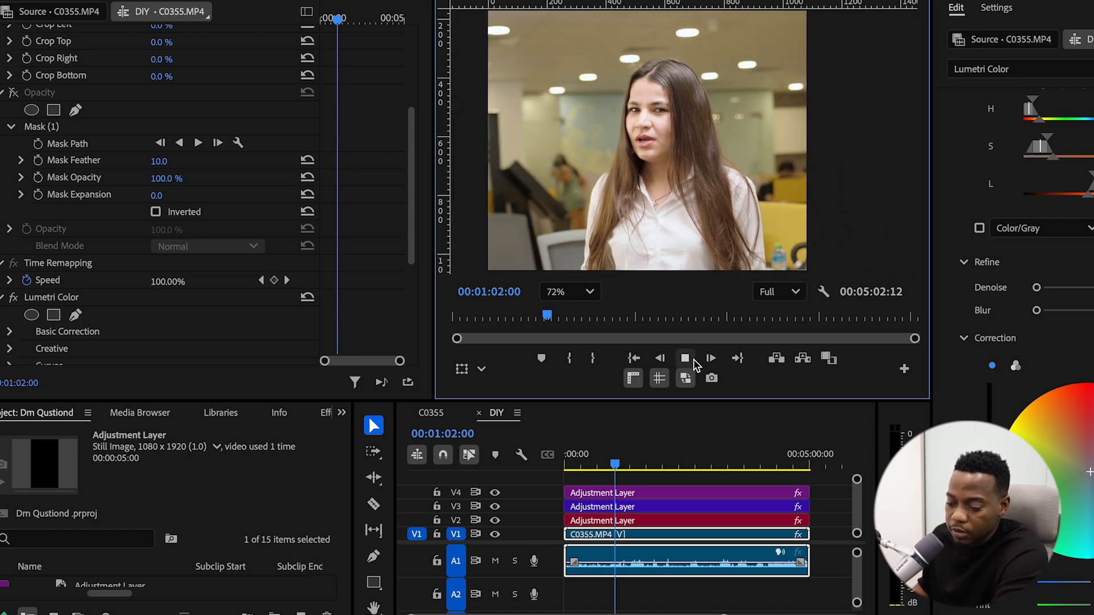
pyautogui.click(687, 360)
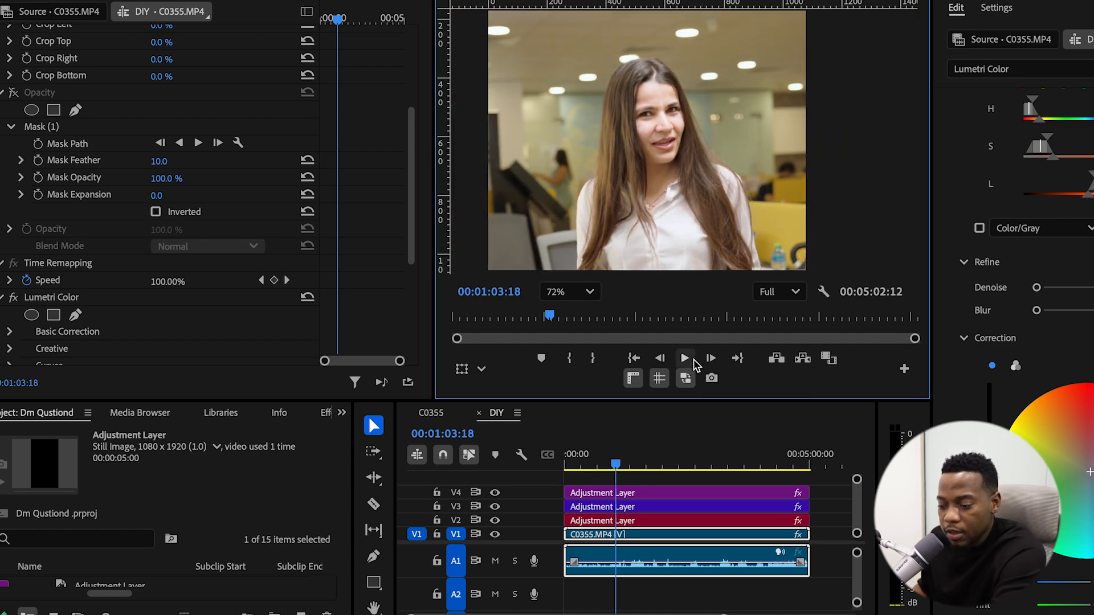
# Compare the ungraded and graded footage by hiding the V4, V3 and V2 adjustment layers one by one and showing them again
pyautogui.click(495, 492)
pyautogui.click(495, 506)
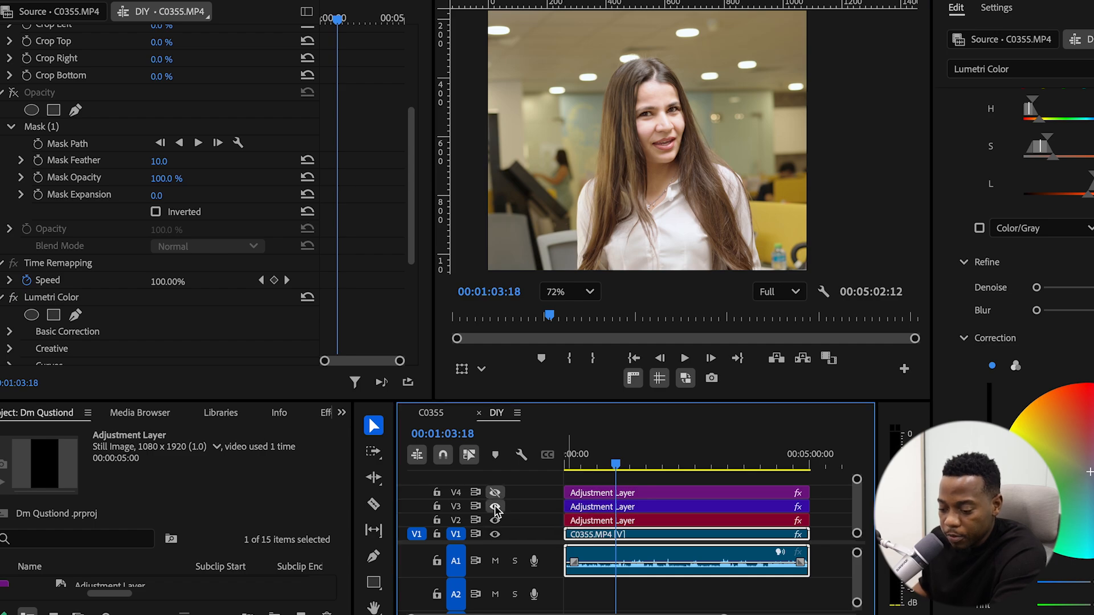
pyautogui.click(494, 521)
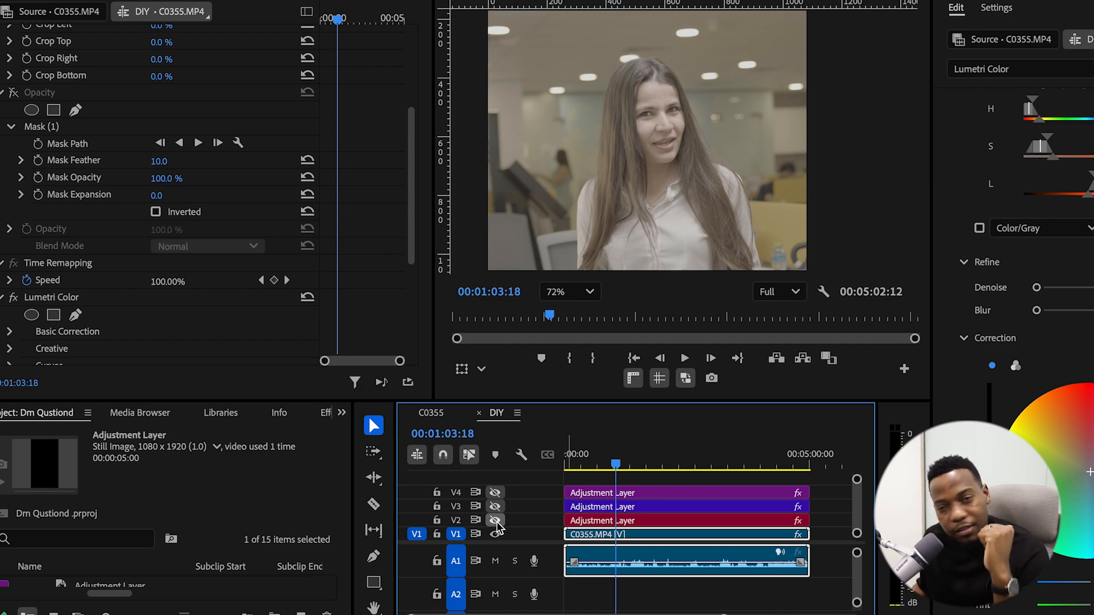
pyautogui.click(495, 521)
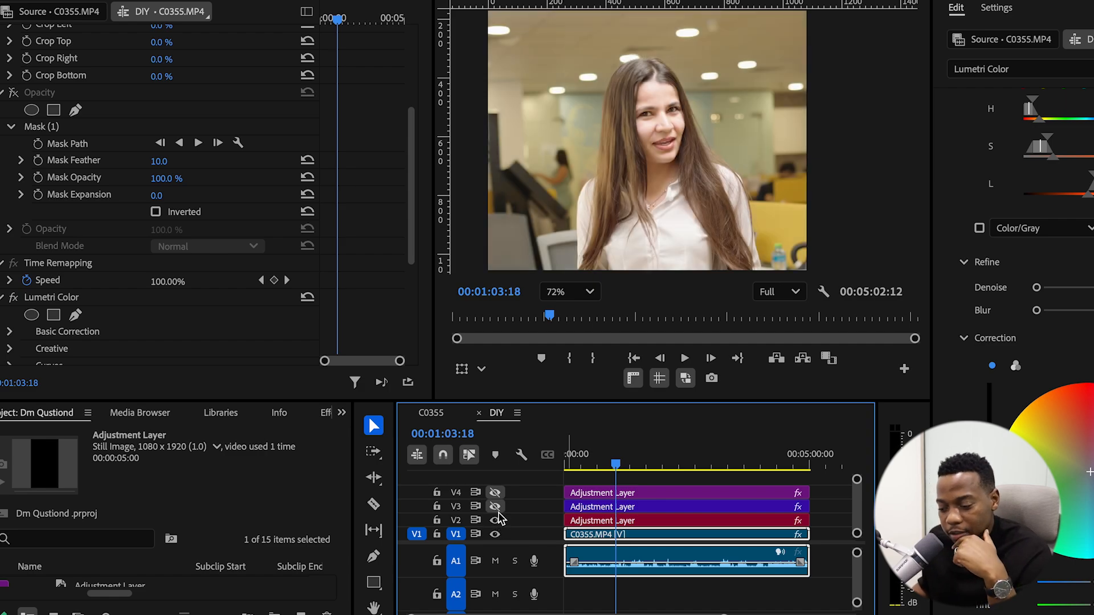
pyautogui.click(495, 506)
pyautogui.click(495, 492)
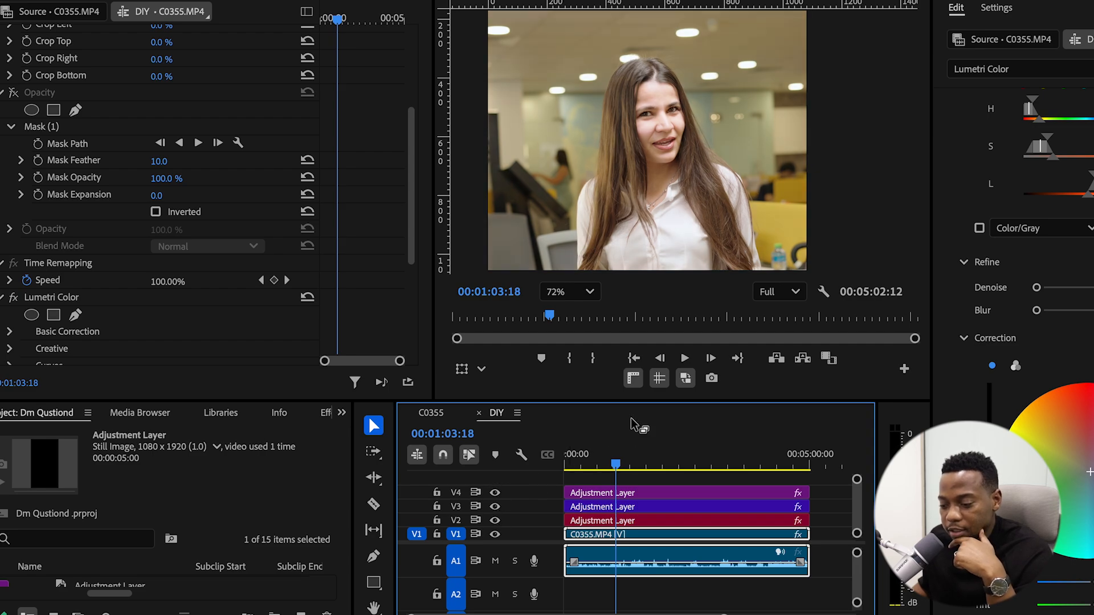
# Create a new adjustment layer in the project and select the V4 adjustment layer in the timeline
pyautogui.click(300, 612)
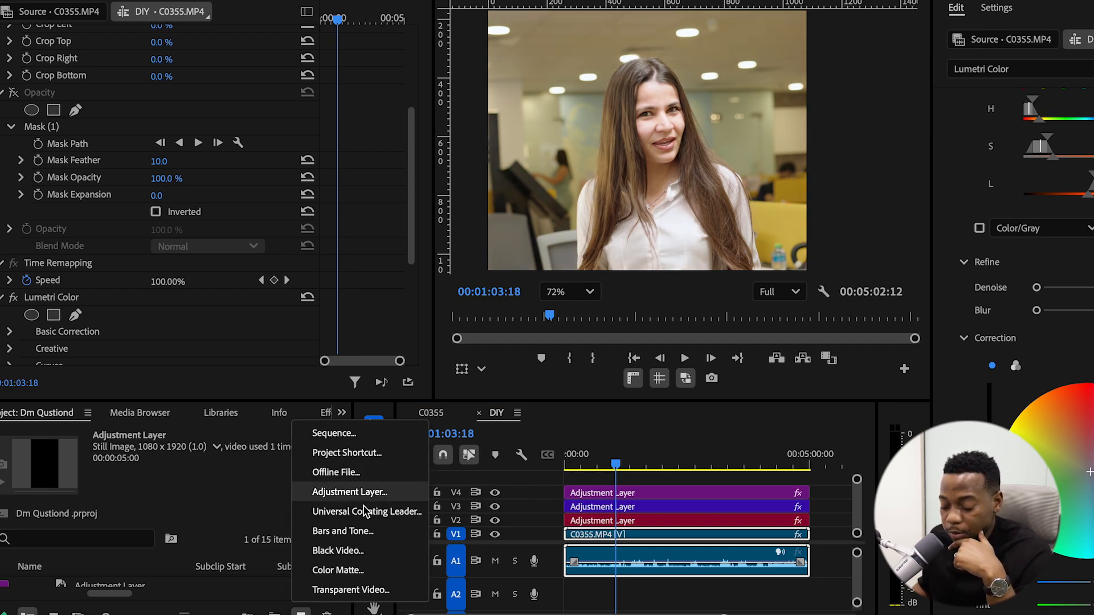
pyautogui.click(350, 492)
pyautogui.click(699, 388)
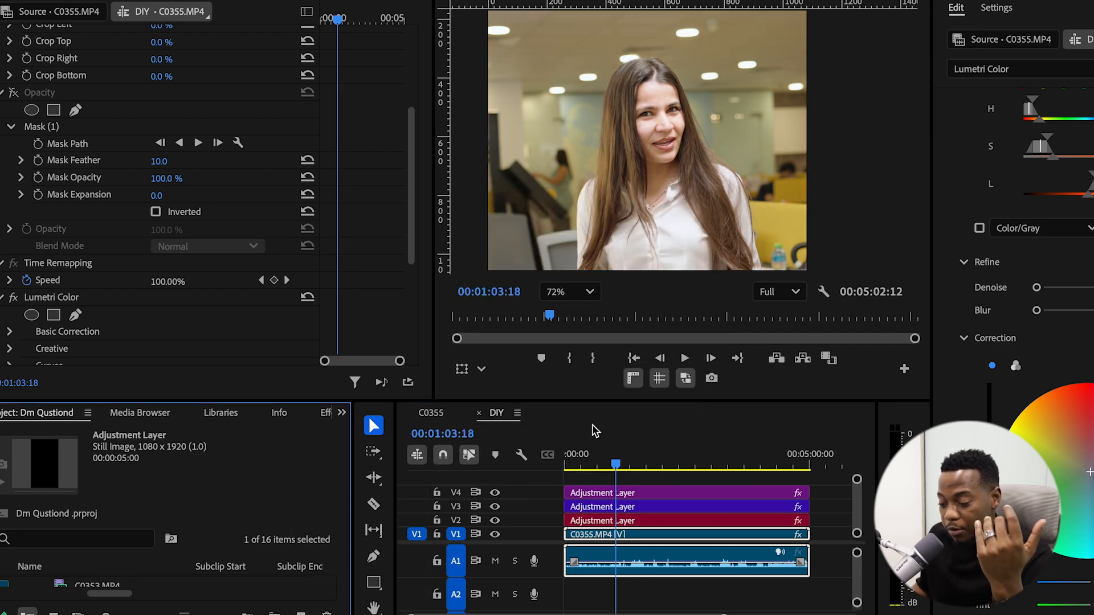
pyautogui.click(638, 493)
pyautogui.keyDown('shift'); pyautogui.click(641, 491); pyautogui.keyUp('shift')
pyautogui.click(641, 491)
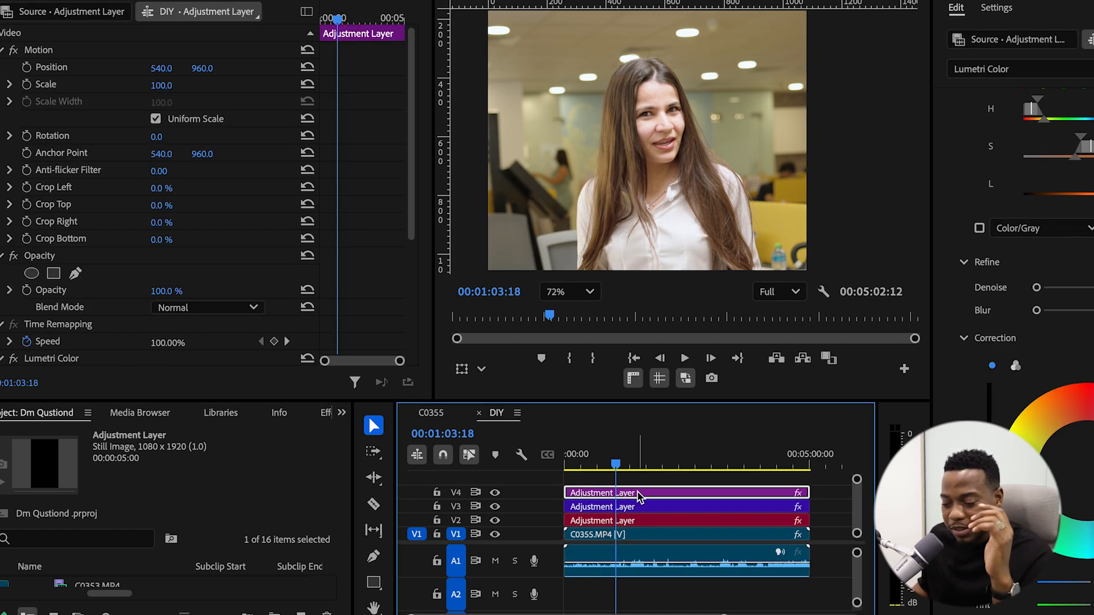
# Enlarge the timeline area, create a 1080 x 1920, 30 fps adjustment layer, and place it on V5 above the others across the whole clip
pyautogui.moveTo(712, 400); pyautogui.dragTo(712, 179)
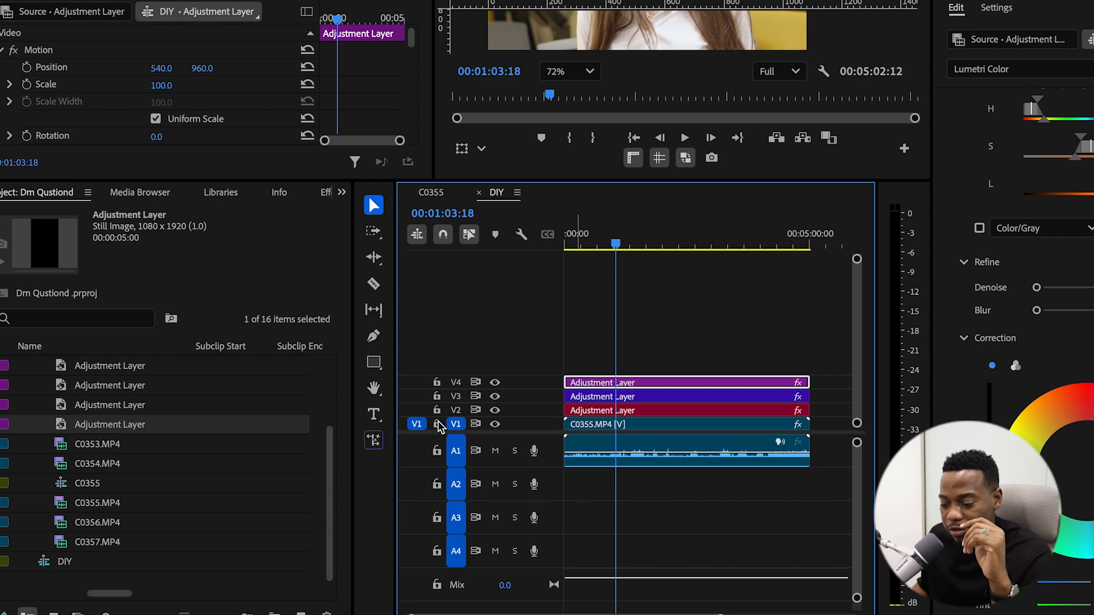
pyautogui.click(308, 613)
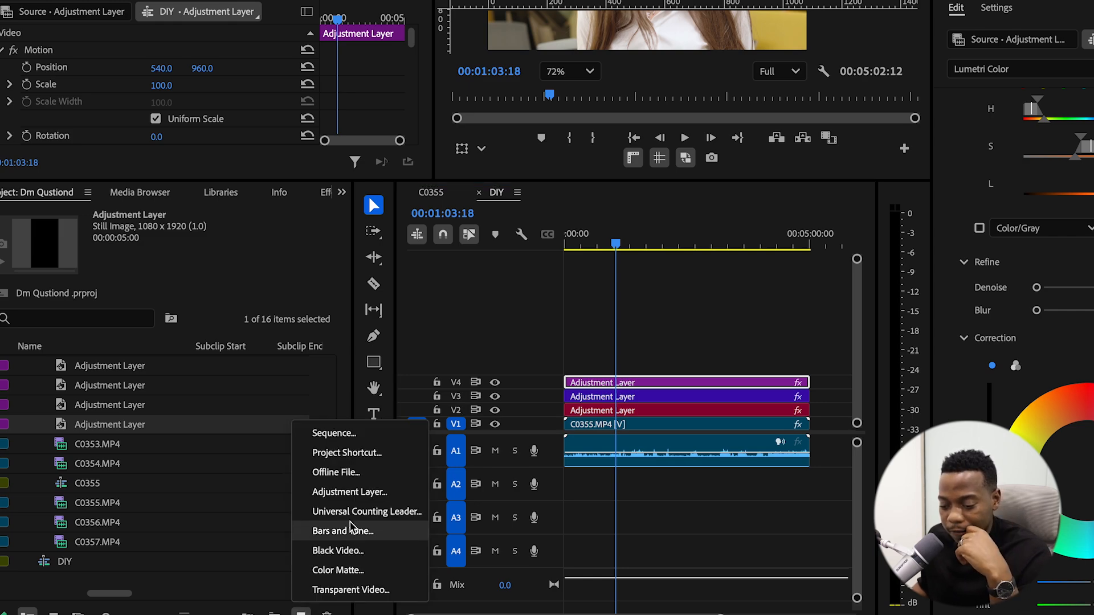
pyautogui.click(349, 491)
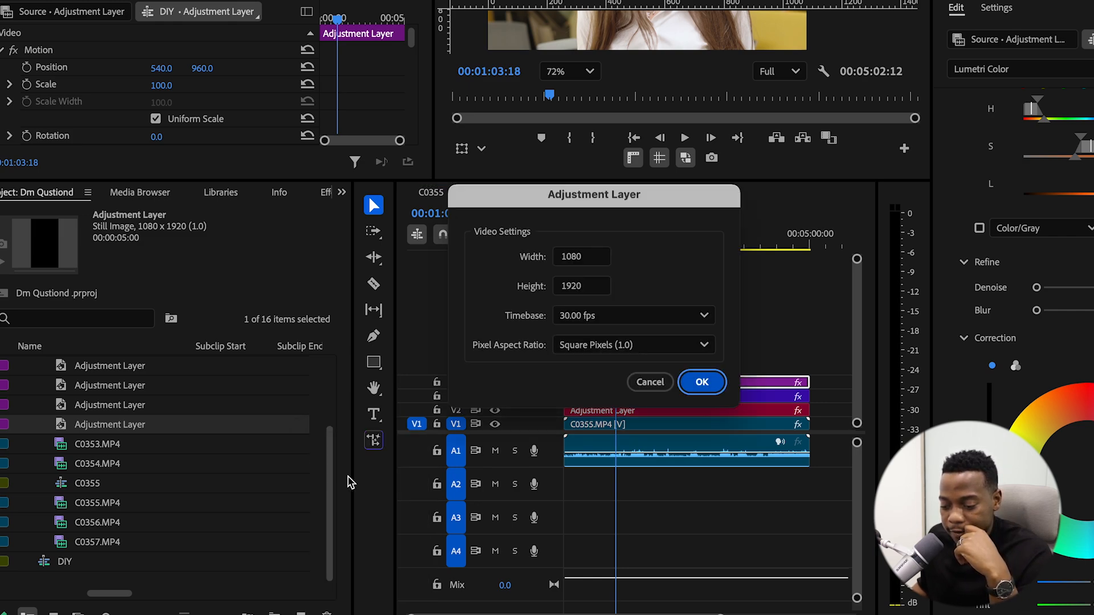
pyautogui.click(702, 382)
pyautogui.moveTo(137, 444); pyautogui.dragTo(700, 370)
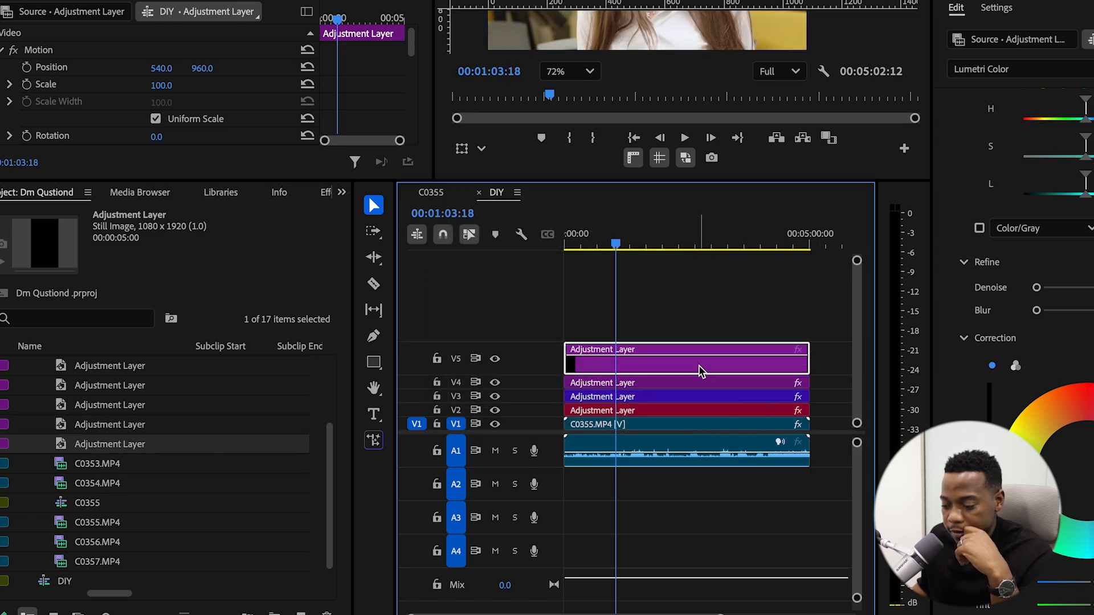
# Give the V5 adjustment layer a brown label color and enlarge the program preview area
pyautogui.rightClick(700, 371)
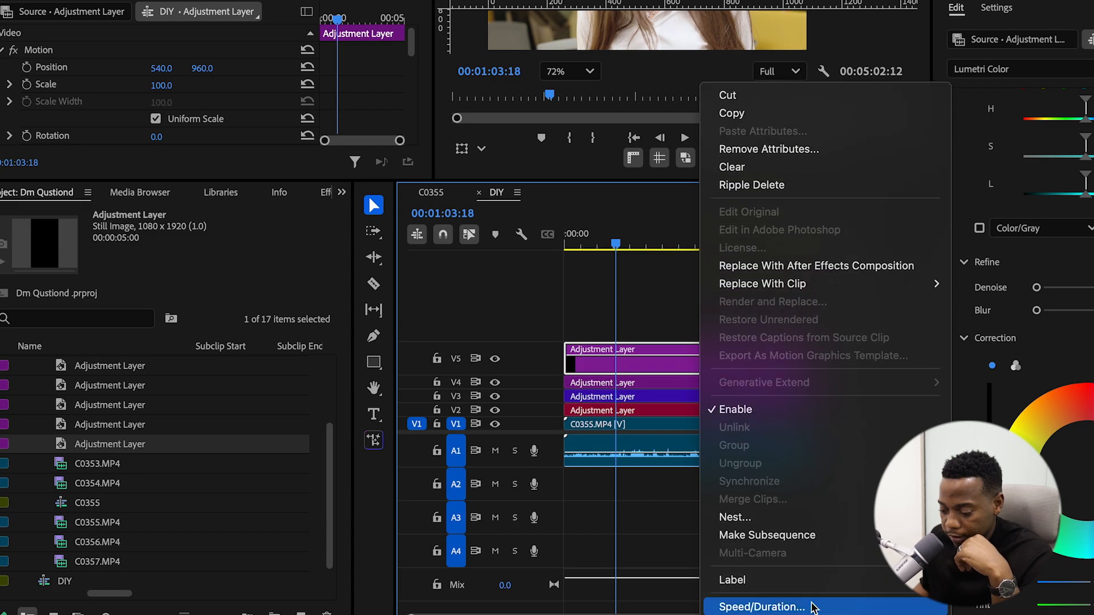
pyautogui.moveTo(811, 578)
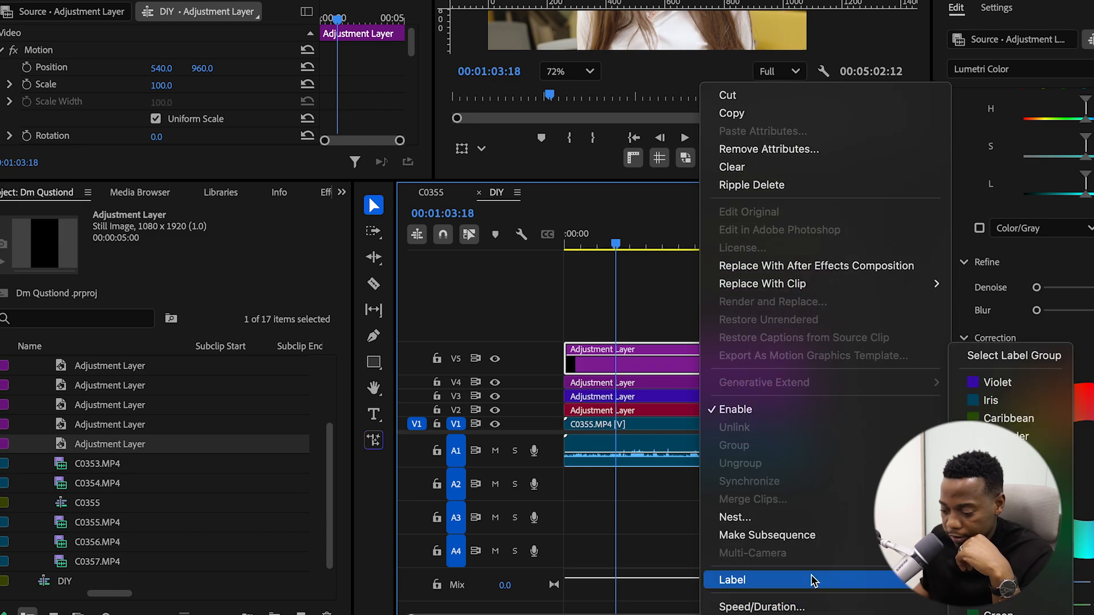
pyautogui.click(990, 603)
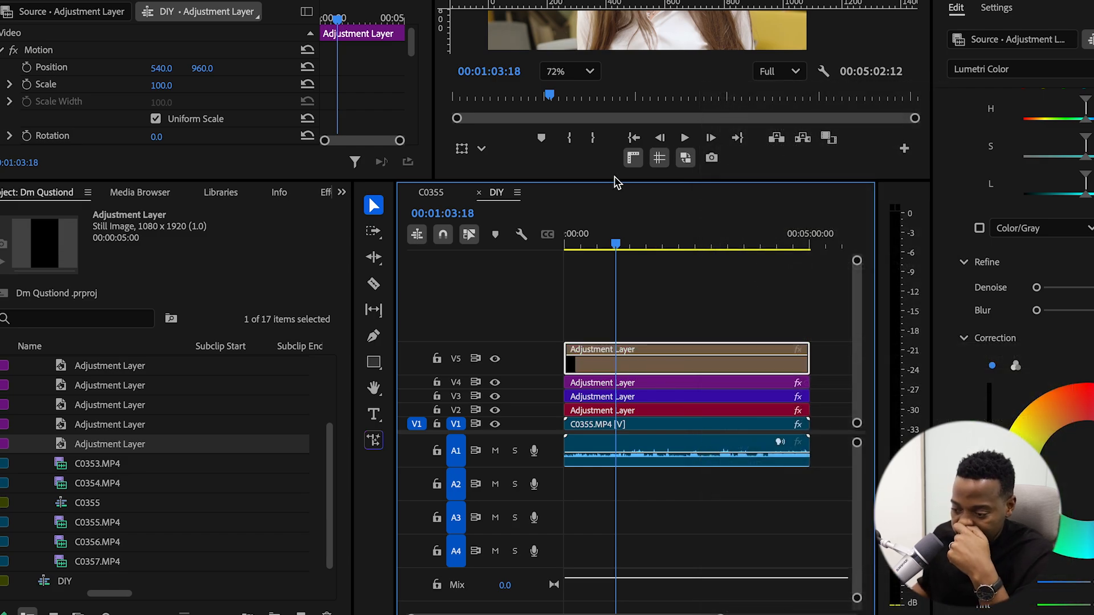
pyautogui.moveTo(615, 183); pyautogui.dragTo(615, 337)
# Try the Wistia Brandwagon.cube LUT from the Creative luts folder as the creative look on the V5 adjustment layer
pyautogui.scroll(-3, 990, 336)
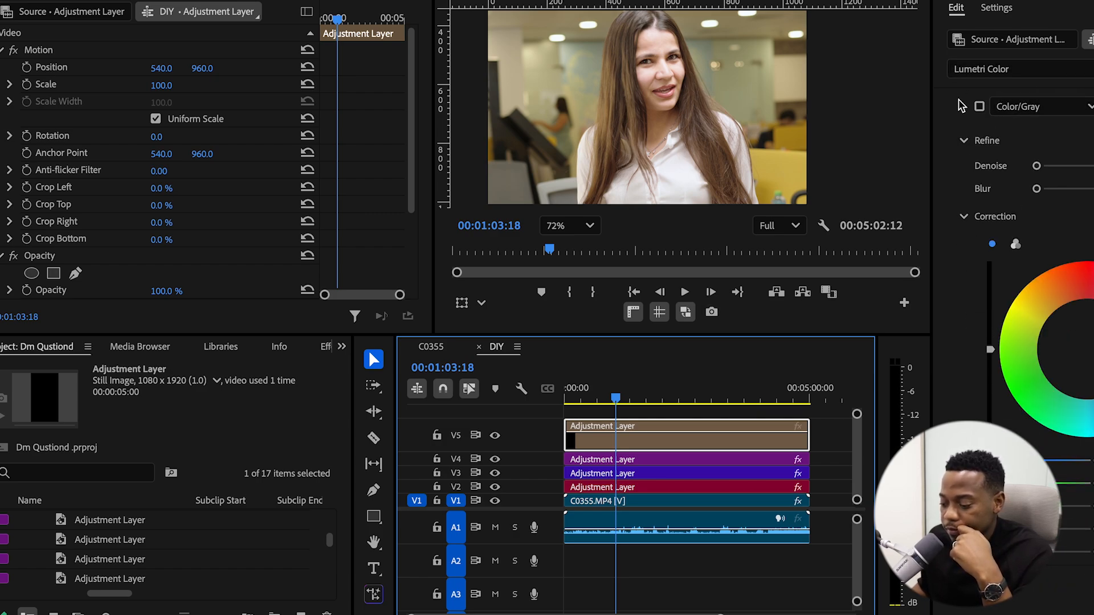
pyautogui.scroll(5, 962, 106)
pyautogui.click(955, 235)
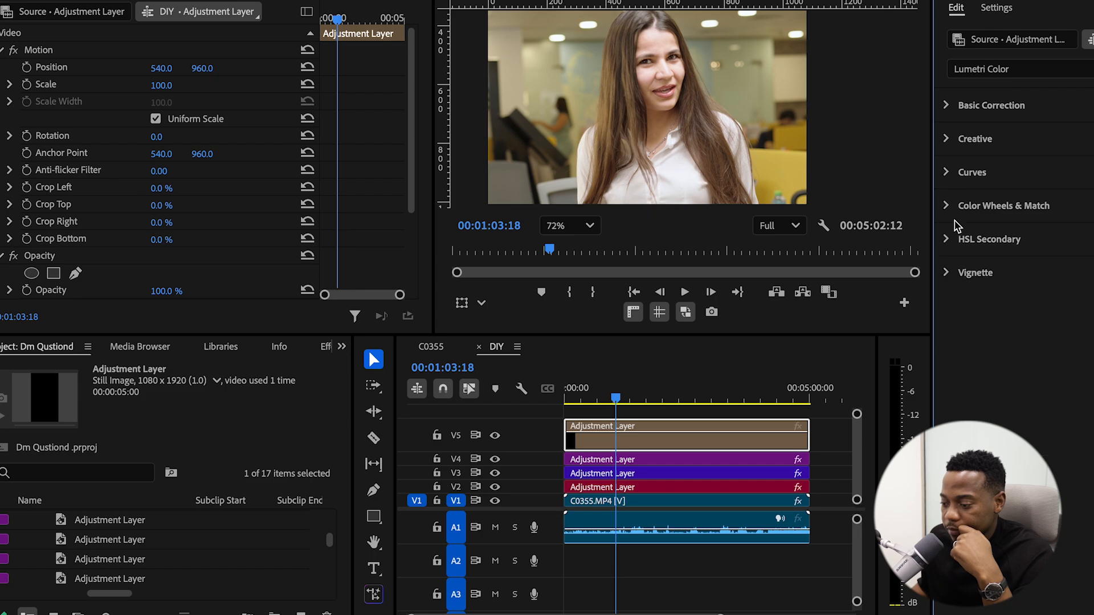
pyautogui.click(954, 178)
pyautogui.click(952, 144)
pyautogui.click(1007, 167)
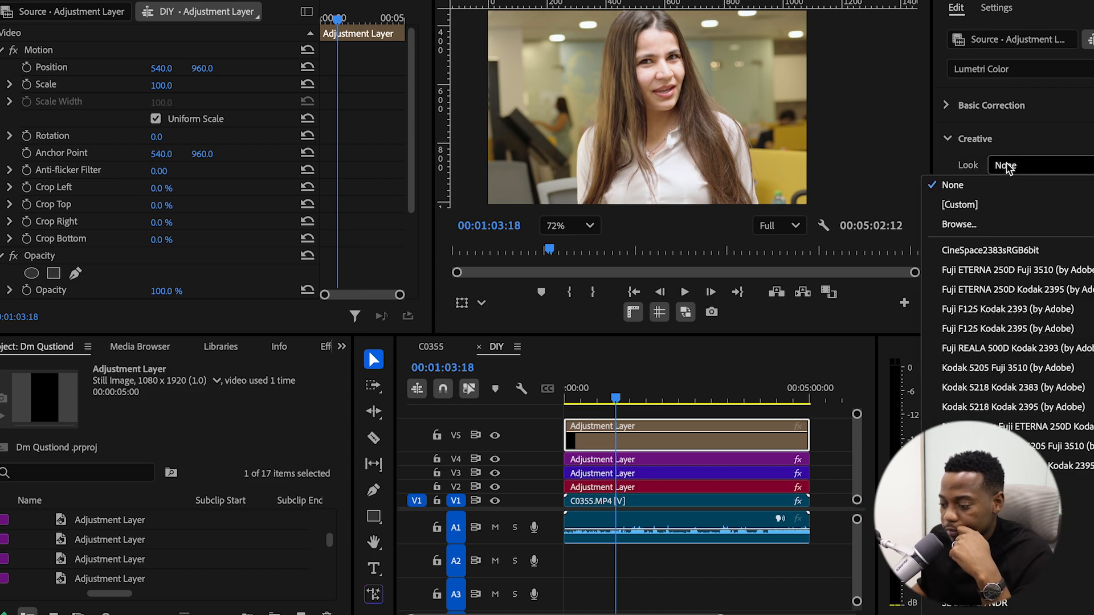
pyautogui.click(960, 225)
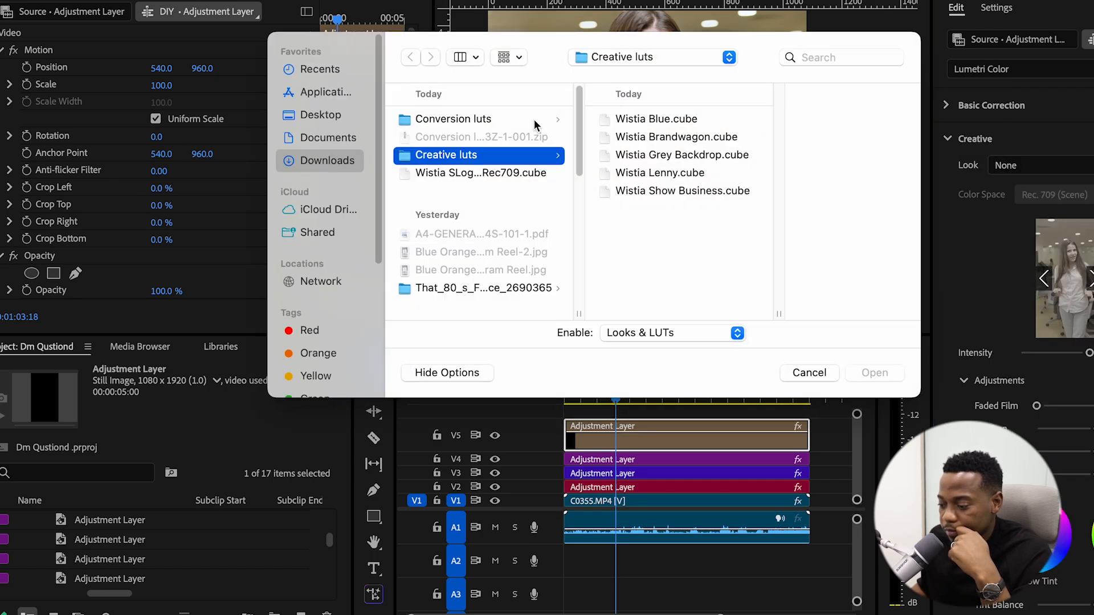
pyautogui.click(710, 190)
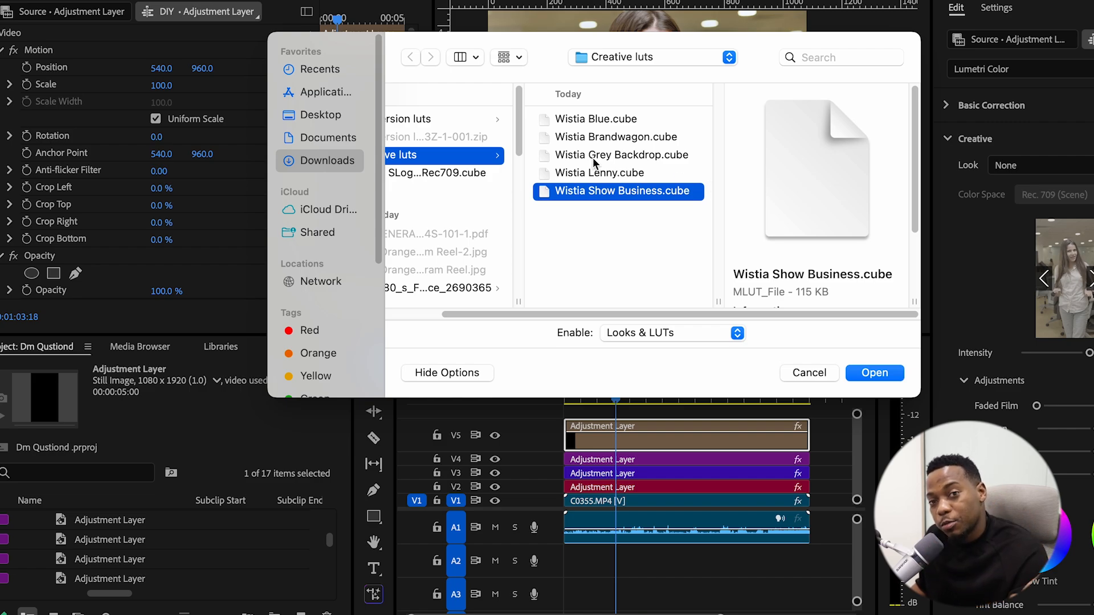
pyautogui.click(593, 173)
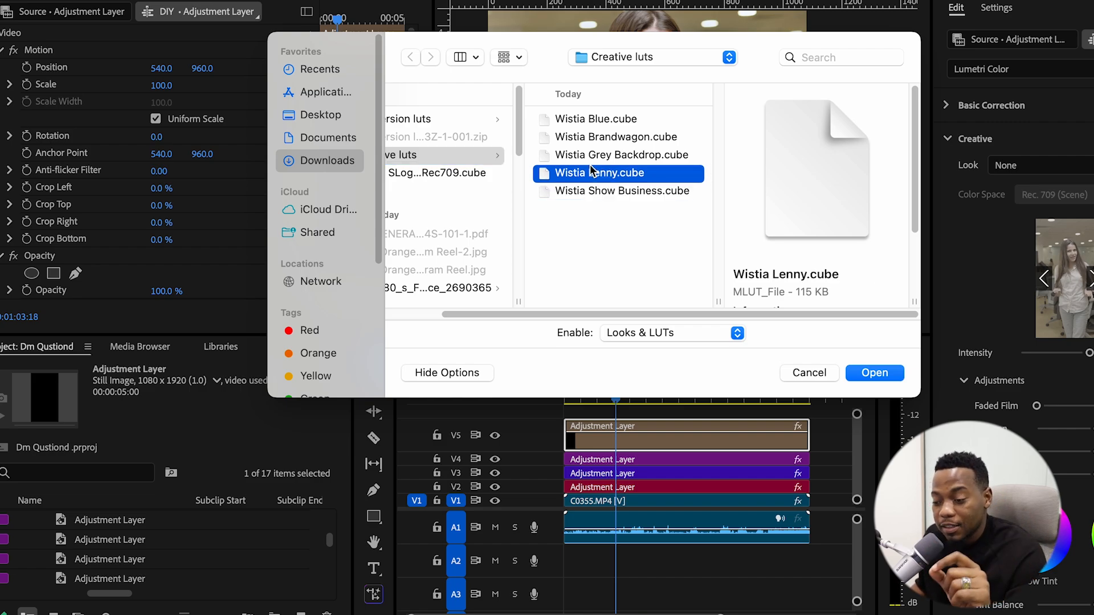
pyautogui.click(632, 156)
pyautogui.click(632, 140)
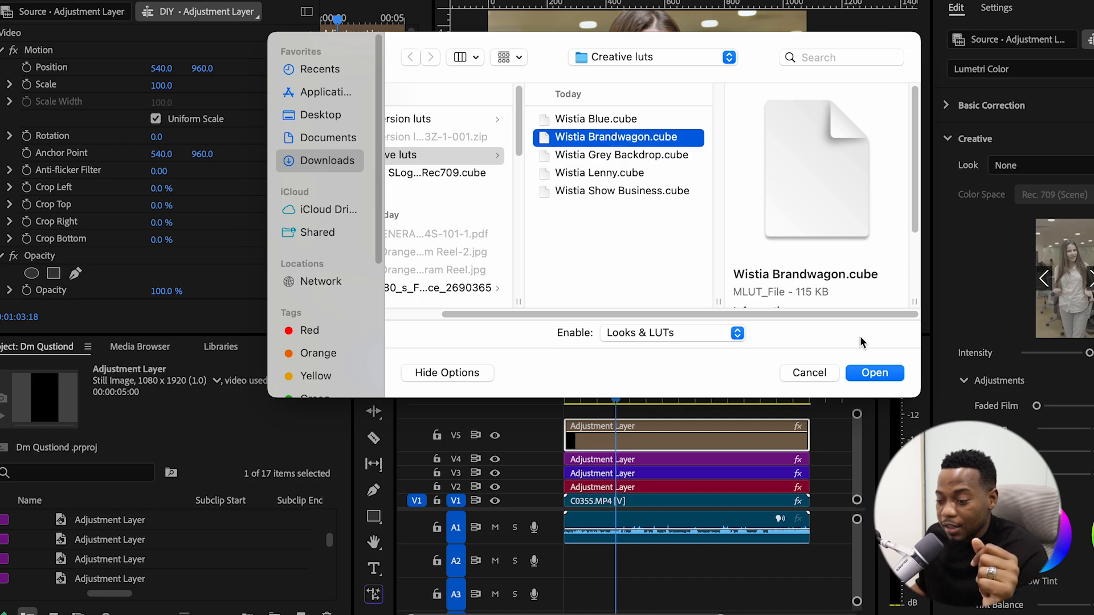
pyautogui.click(870, 372)
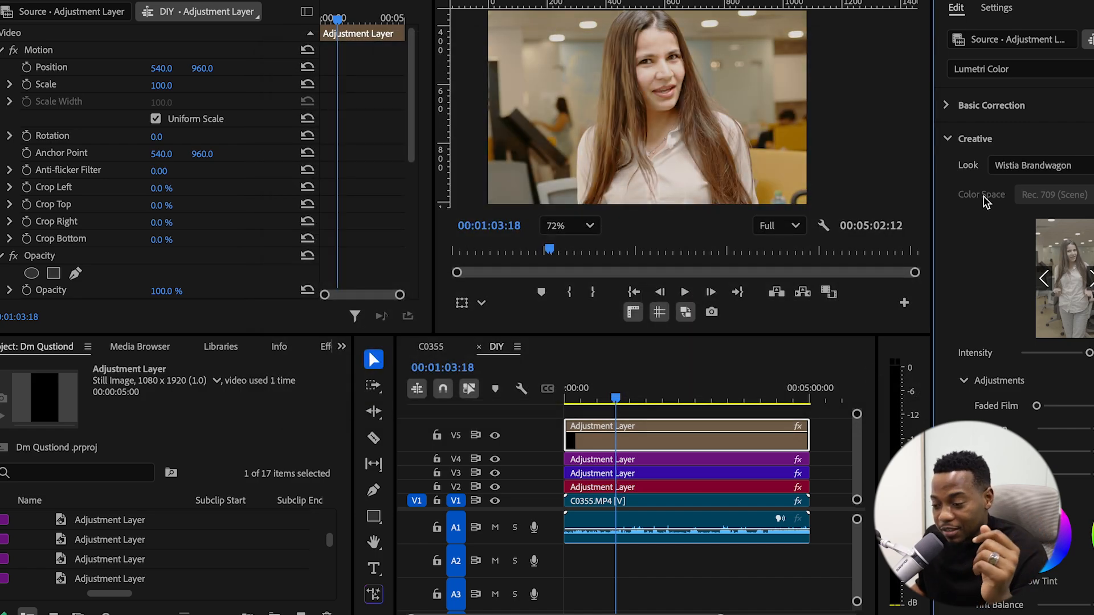
# Try Wistia Lenny.cube as the V5 layer's creative look and lower its intensity slightly
pyautogui.click(1020, 164)
pyautogui.click(977, 206)
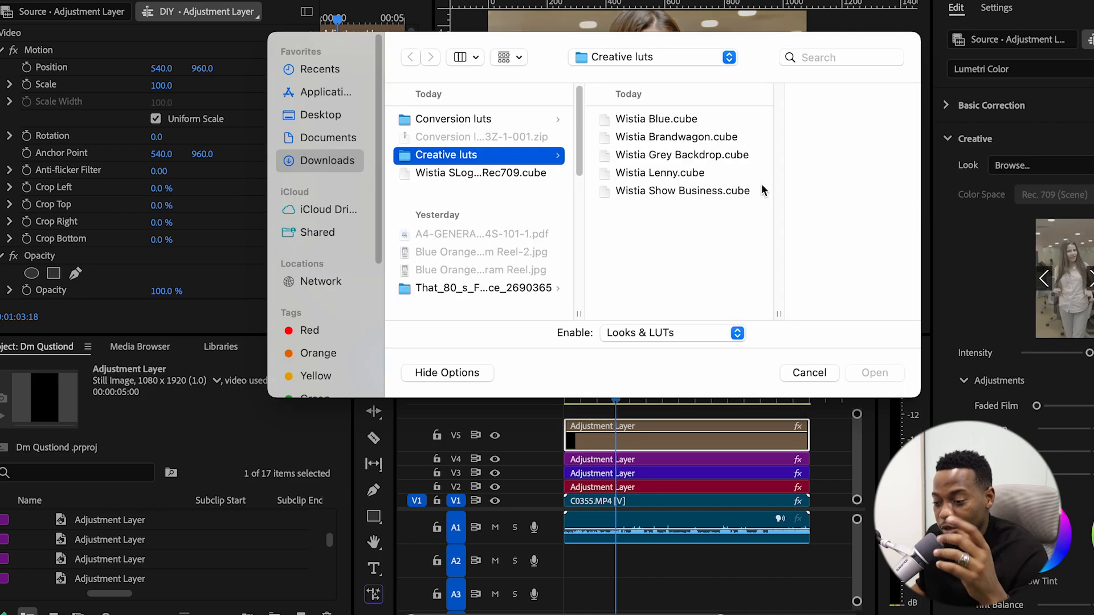
pyautogui.click(677, 174)
pyautogui.click(872, 376)
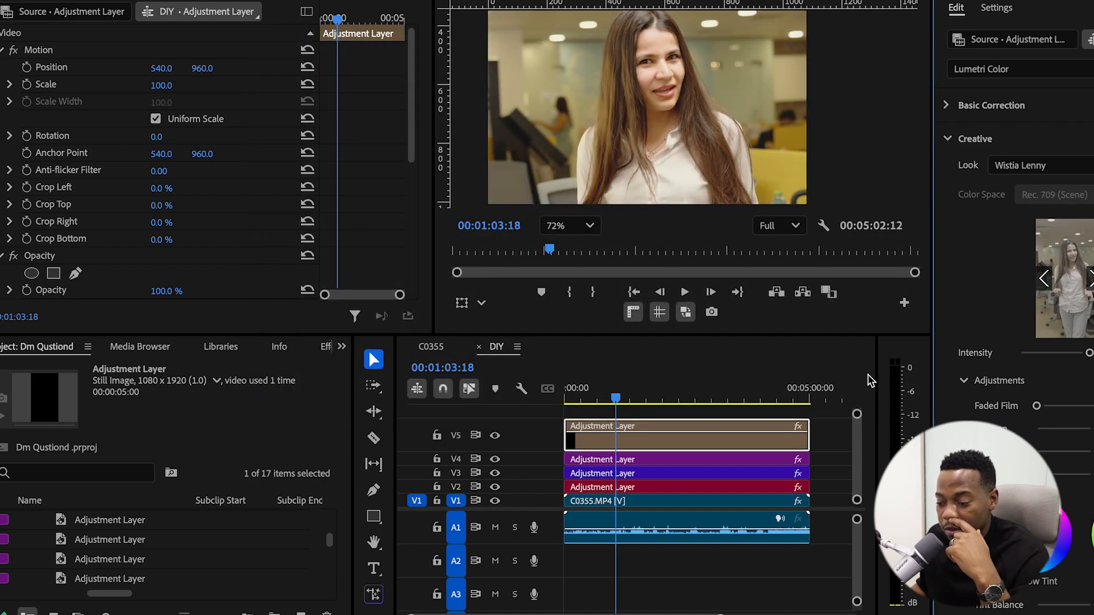
pyautogui.moveTo(1089, 352); pyautogui.dragTo(1073, 353)
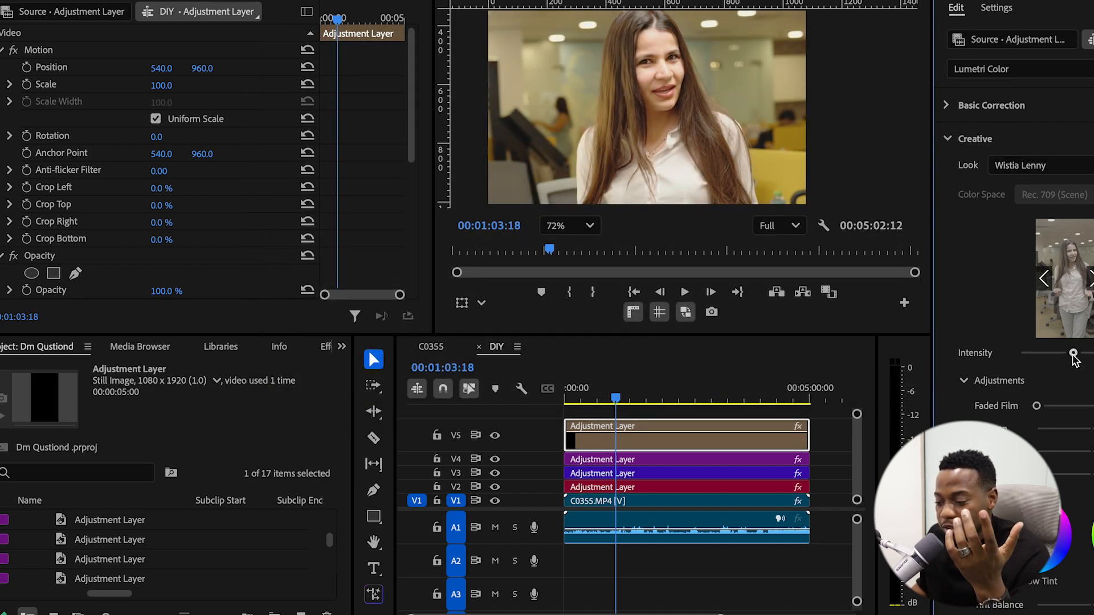
# Set the V5 layer's creative look to Wistia Grey Backdrop.cube and reduce its intensity further
pyautogui.click(1054, 173)
pyautogui.click(999, 206)
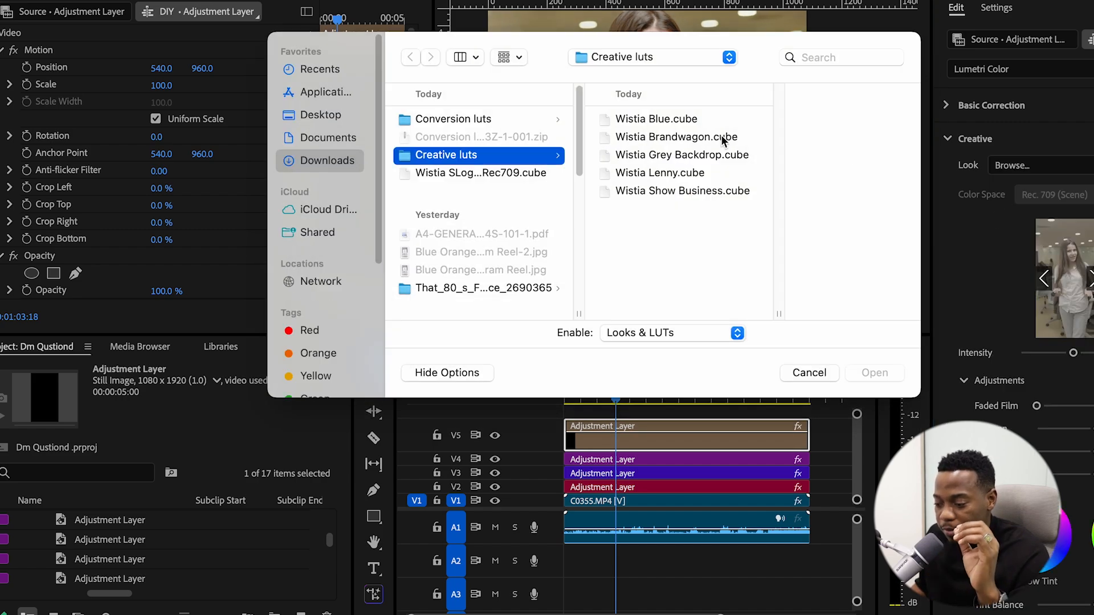
pyautogui.click(678, 156)
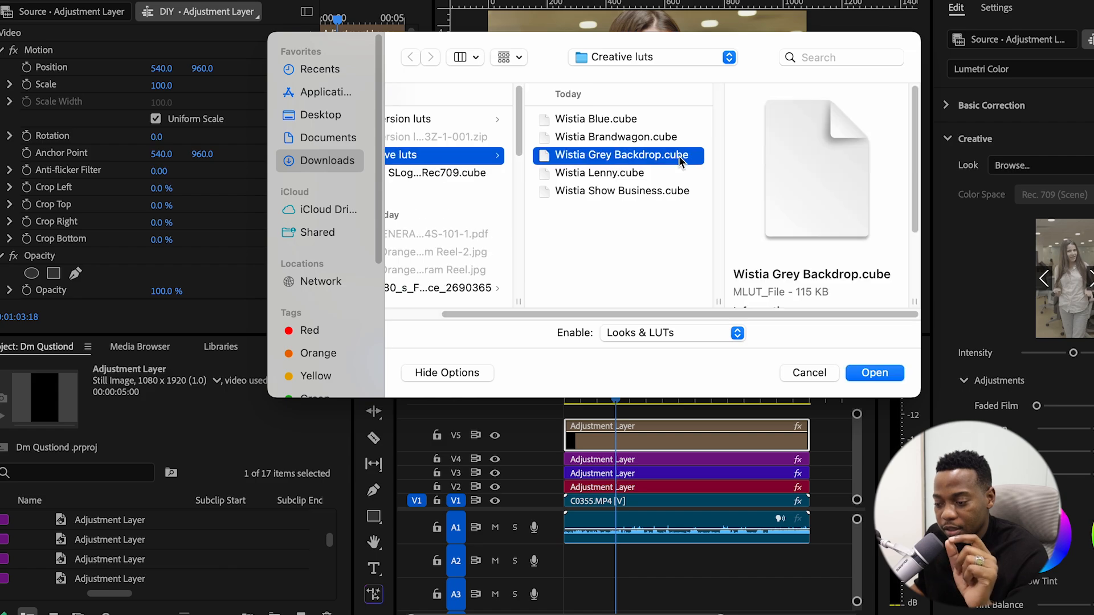
pyautogui.click(872, 374)
pyautogui.scroll(-5, 661, 118)
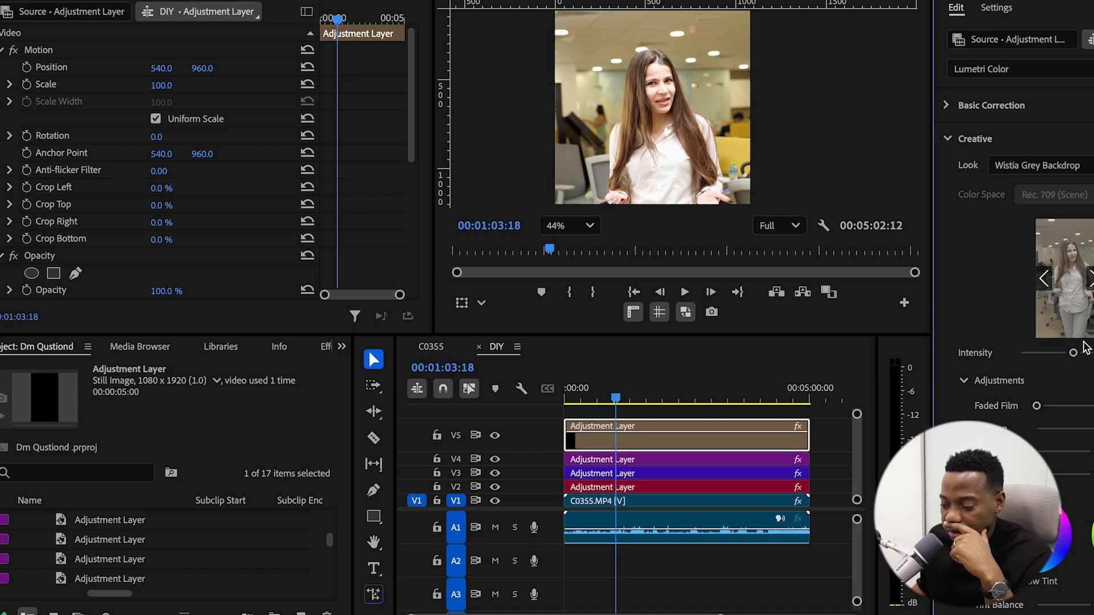
pyautogui.moveTo(1073, 352); pyautogui.dragTo(1065, 352)
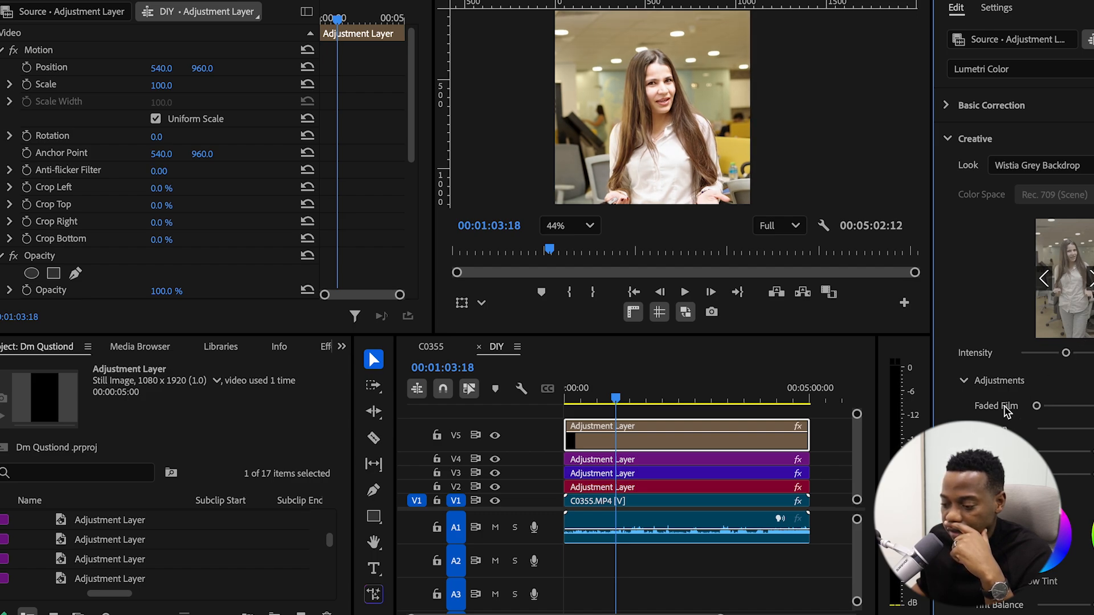
# Pull the shadow and upper parts of the V5 layer's white RGB curve slightly down, comparing the picture with V5 hidden and shown
pyautogui.scroll(-5, 1006, 411)
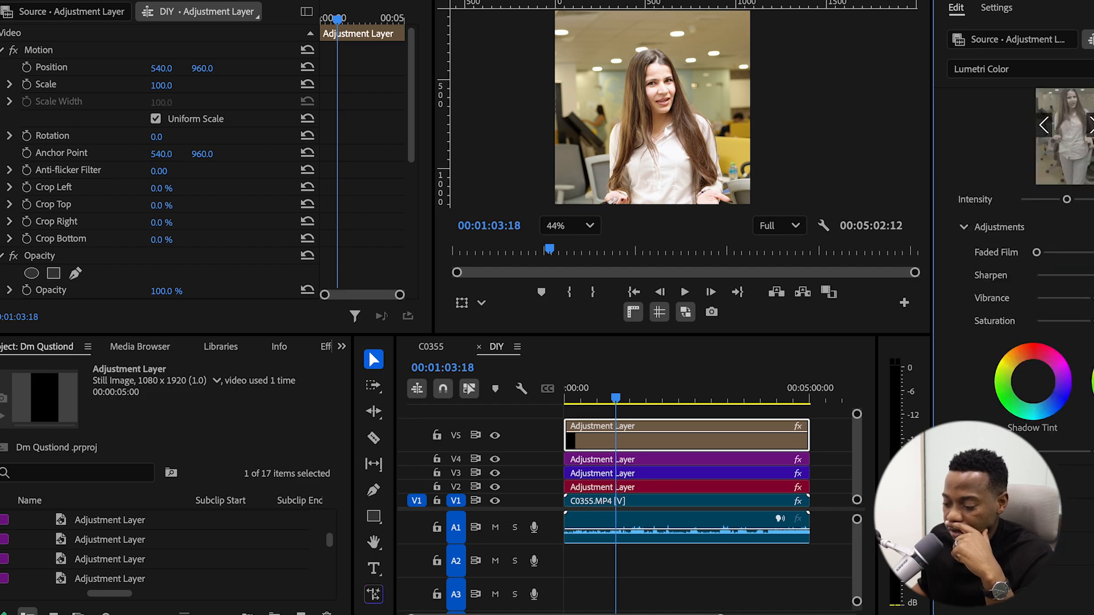
pyautogui.scroll(-10, 1045, 335)
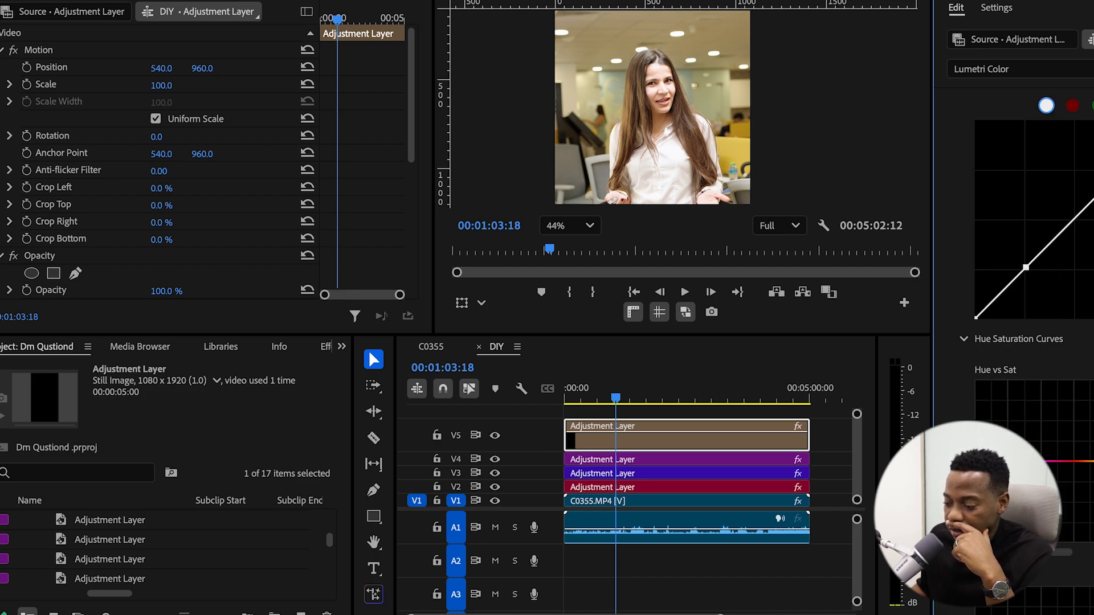
pyautogui.moveTo(1025, 268); pyautogui.dragTo(1029, 280)
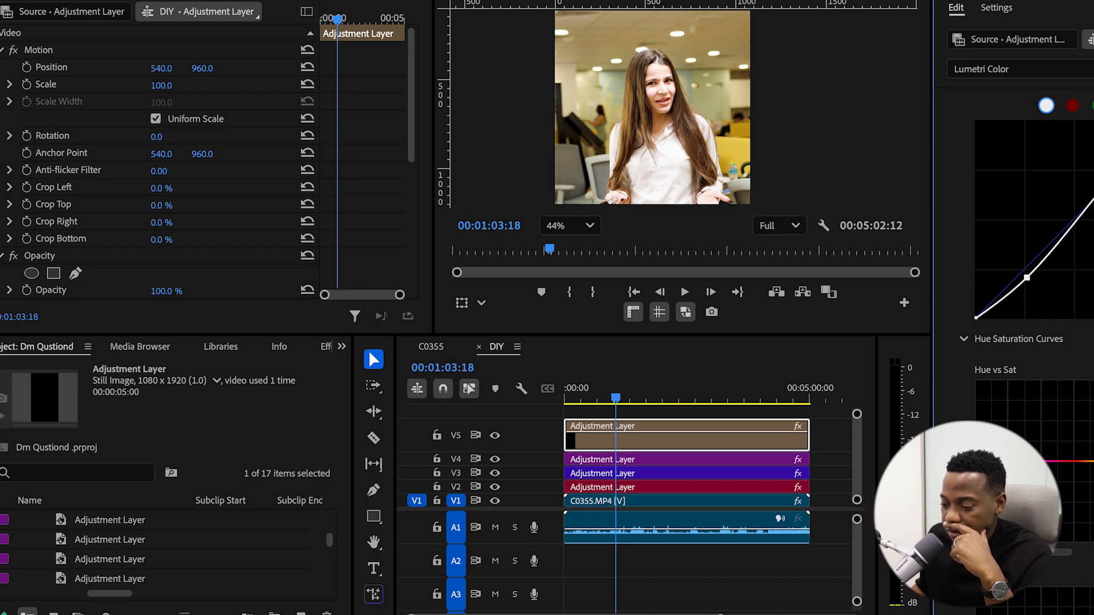
pyautogui.click(496, 436)
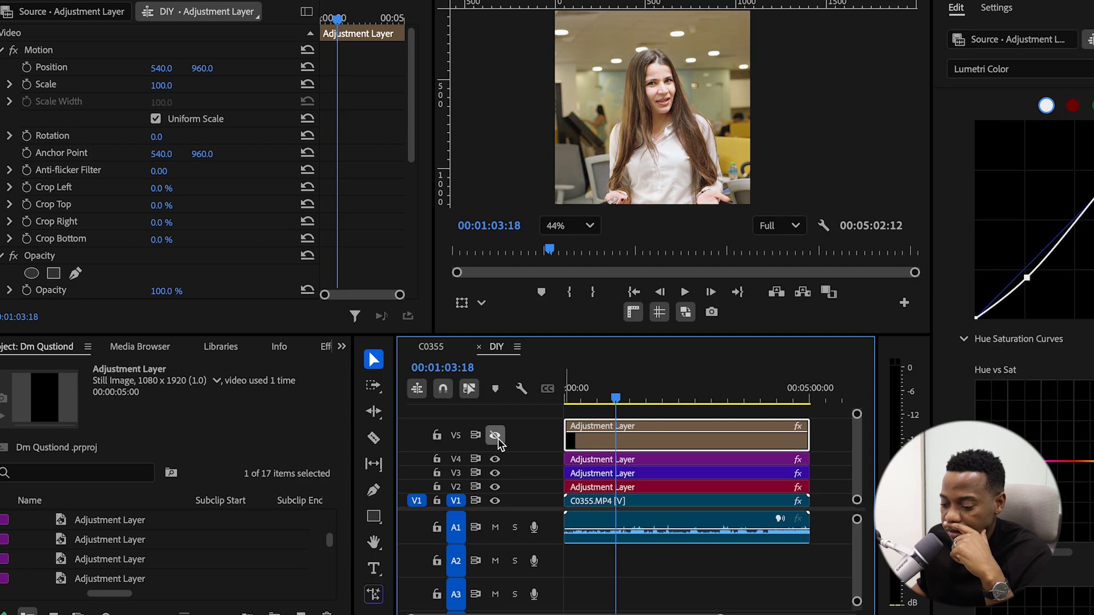
pyautogui.click(495, 436)
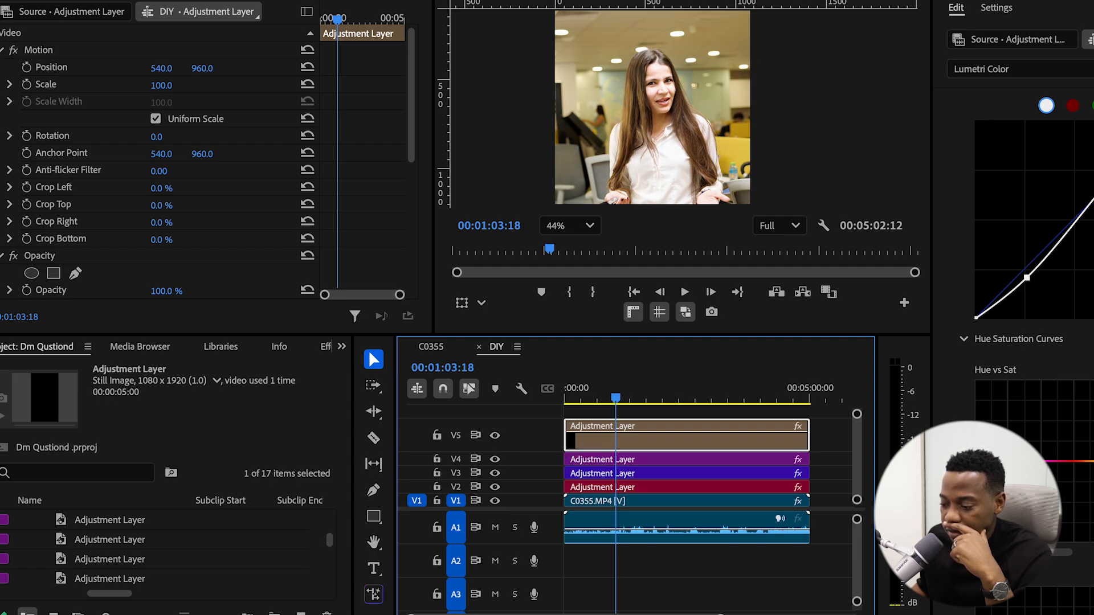
pyautogui.moveTo(1093, 197); pyautogui.dragTo(1092, 204)
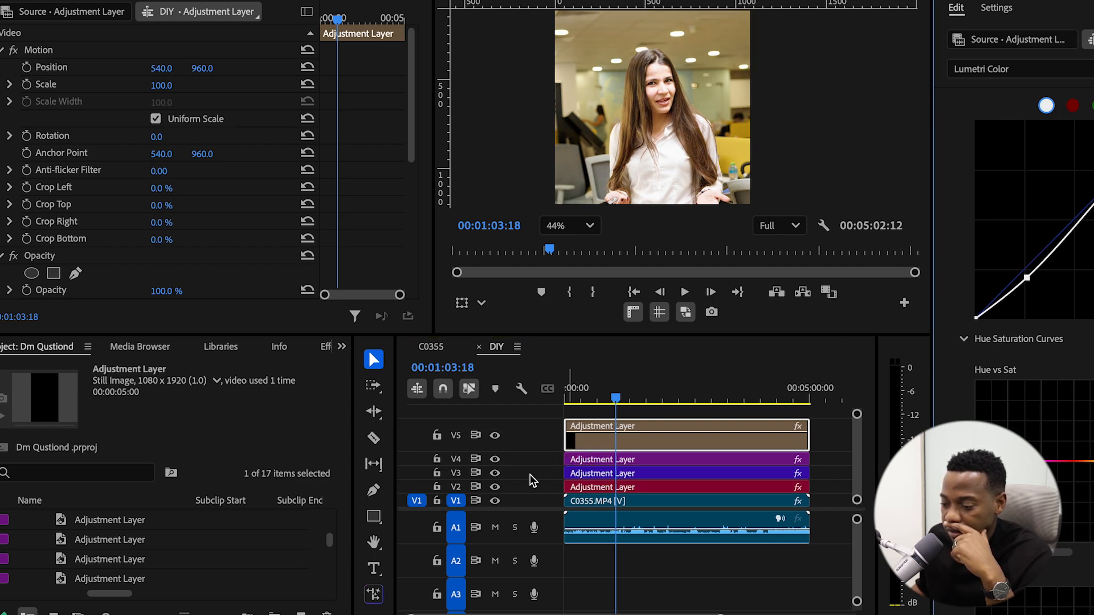
pyautogui.click(495, 436)
pyautogui.click(495, 436)
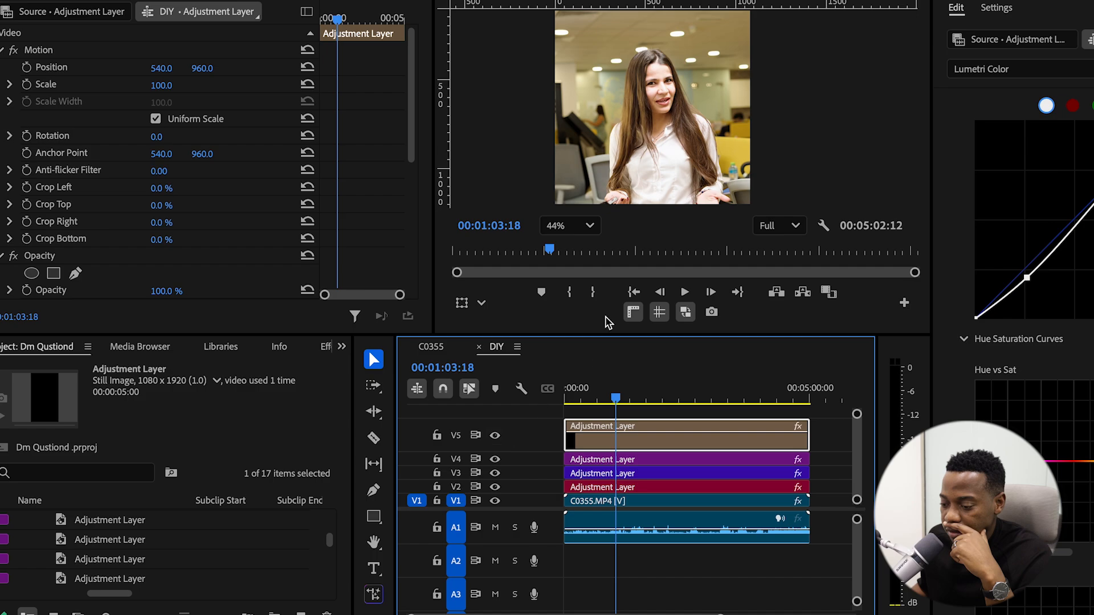
# Play the graded sequence from the beginning, then check the full frame and a closer view of the woman at 00:00:34:06
pyautogui.scroll(-3, 648, 201)
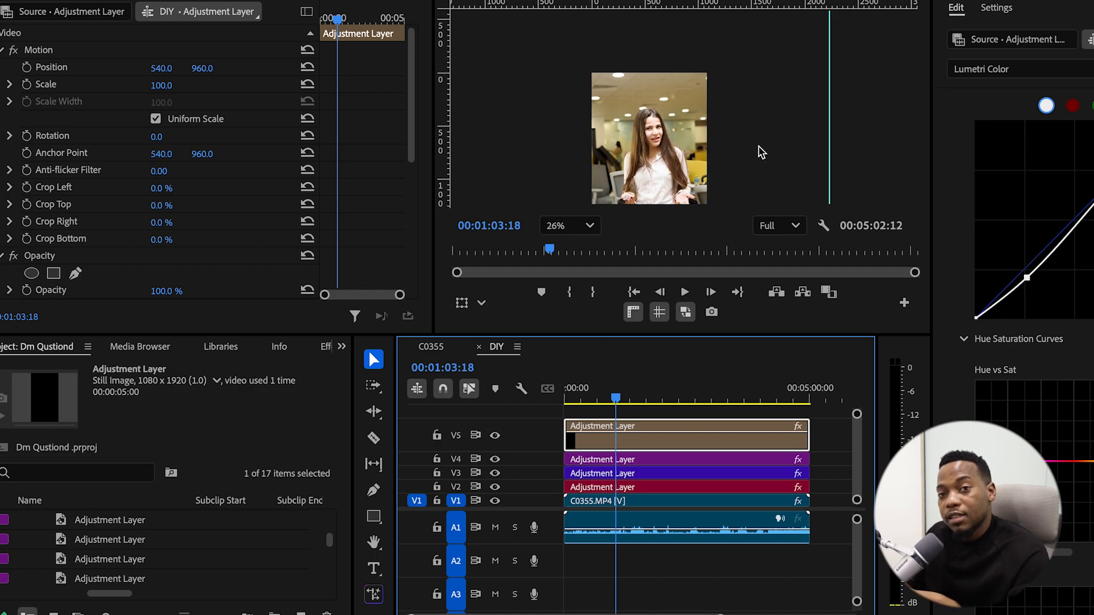
pyautogui.scroll(-3, 701, 77)
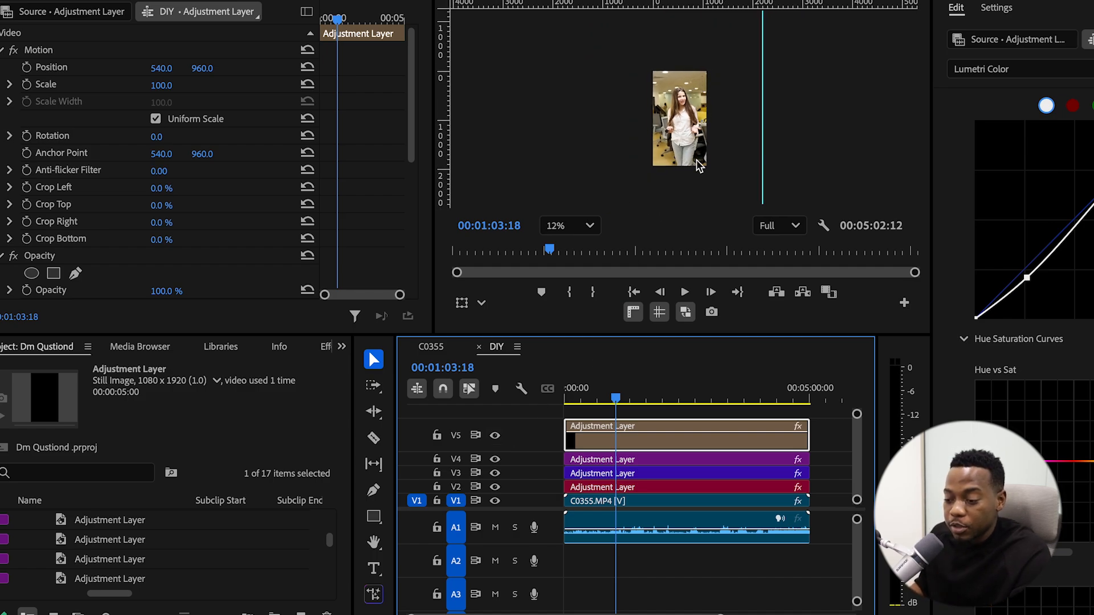
pyautogui.press('Home')
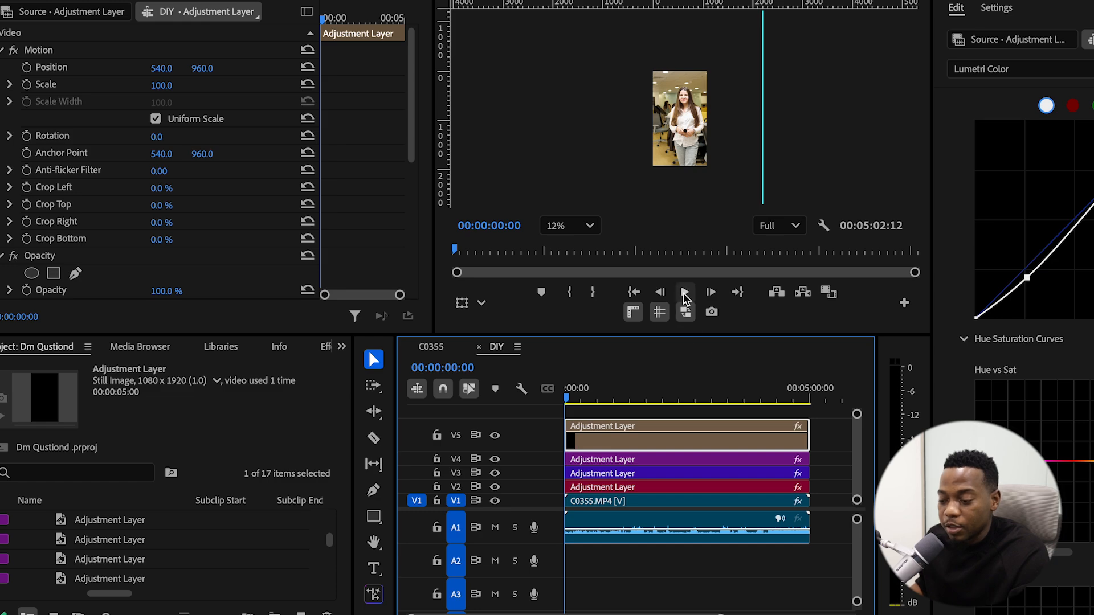
pyautogui.click(685, 293)
pyautogui.click(592, 390)
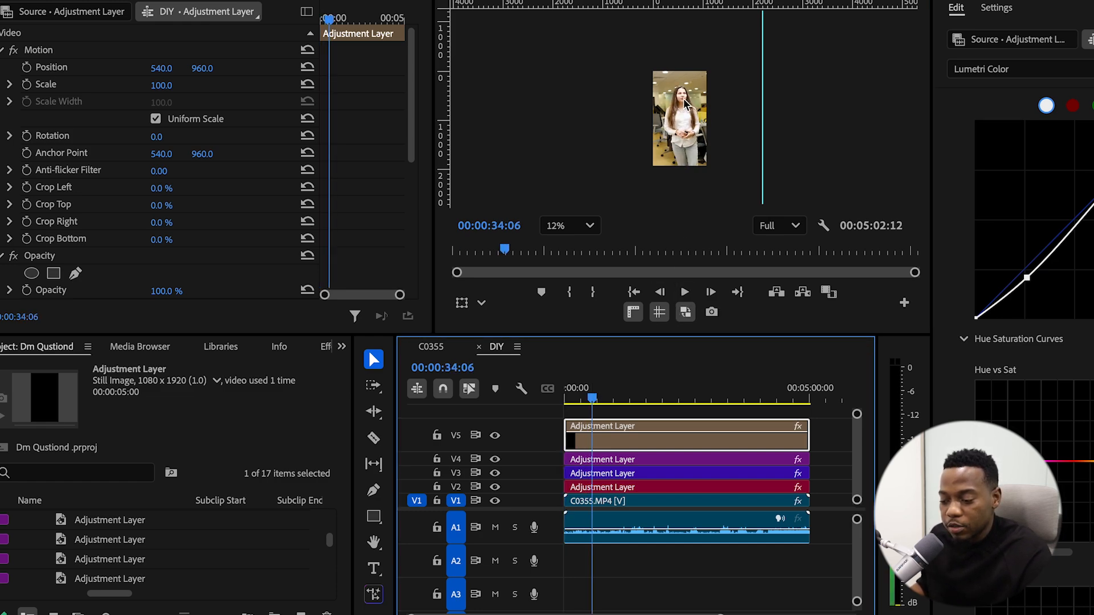
pyautogui.scroll(2, 688, 127)
pyautogui.scroll(3, 688, 128)
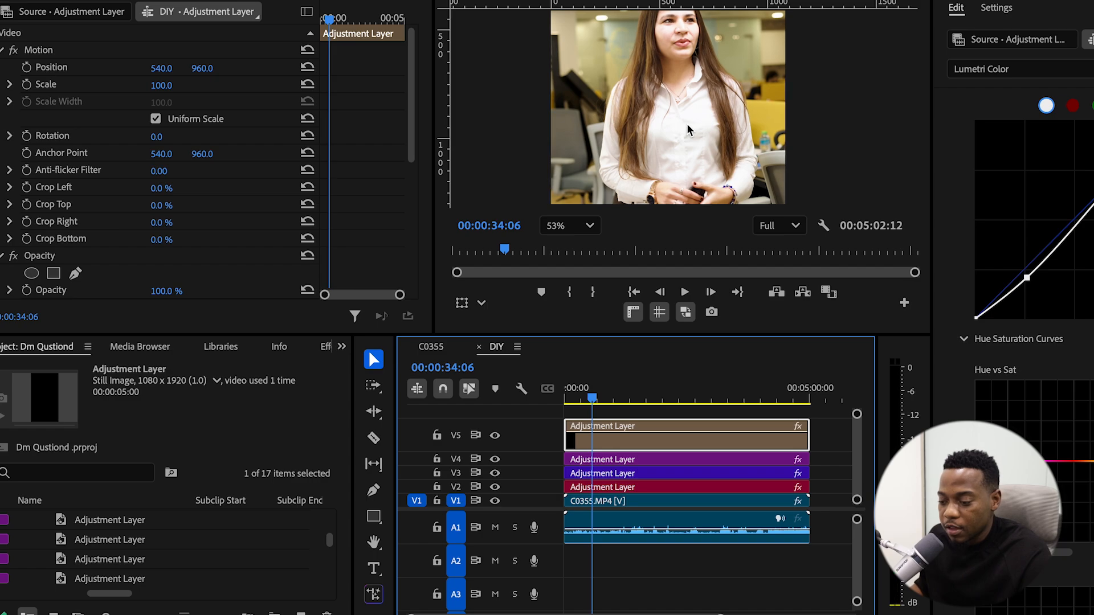